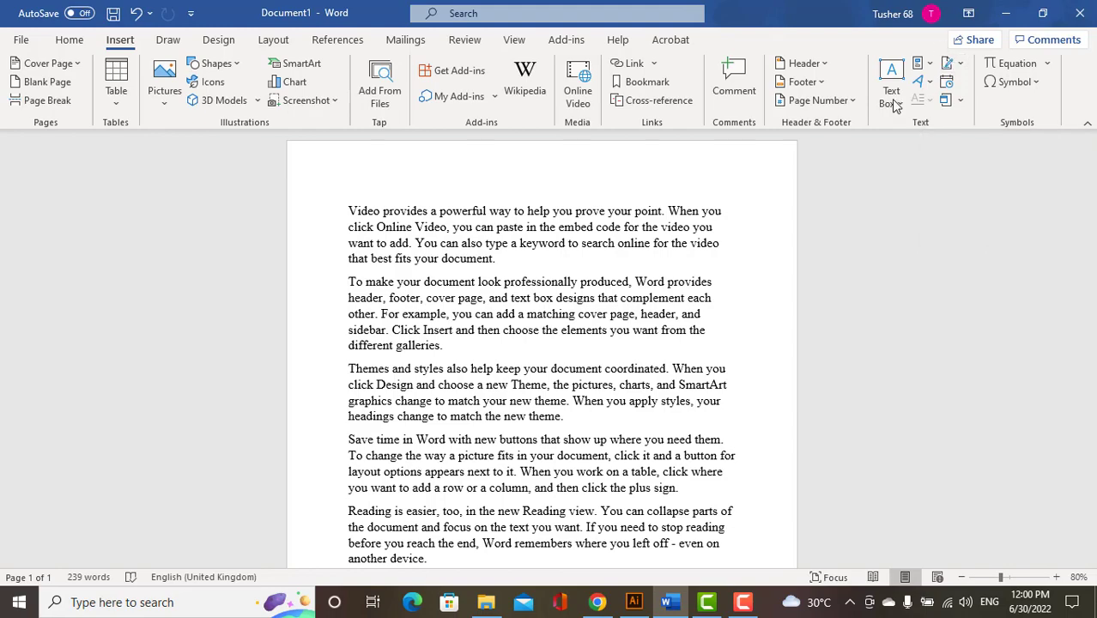
Look over the document text down to the empty space below the last paragraph
scroll(754, 206, "down", 2)
scroll(755, 206, "up", 2)
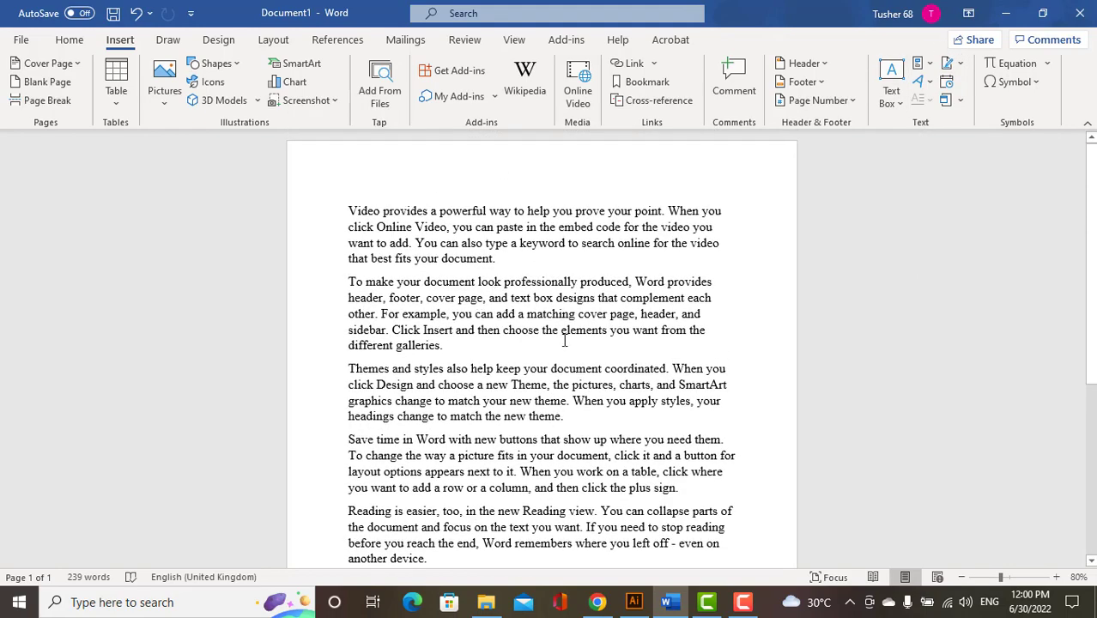
scroll(609, 337, "up", 4, "ctrl")
scroll(626, 294, "down", 3)
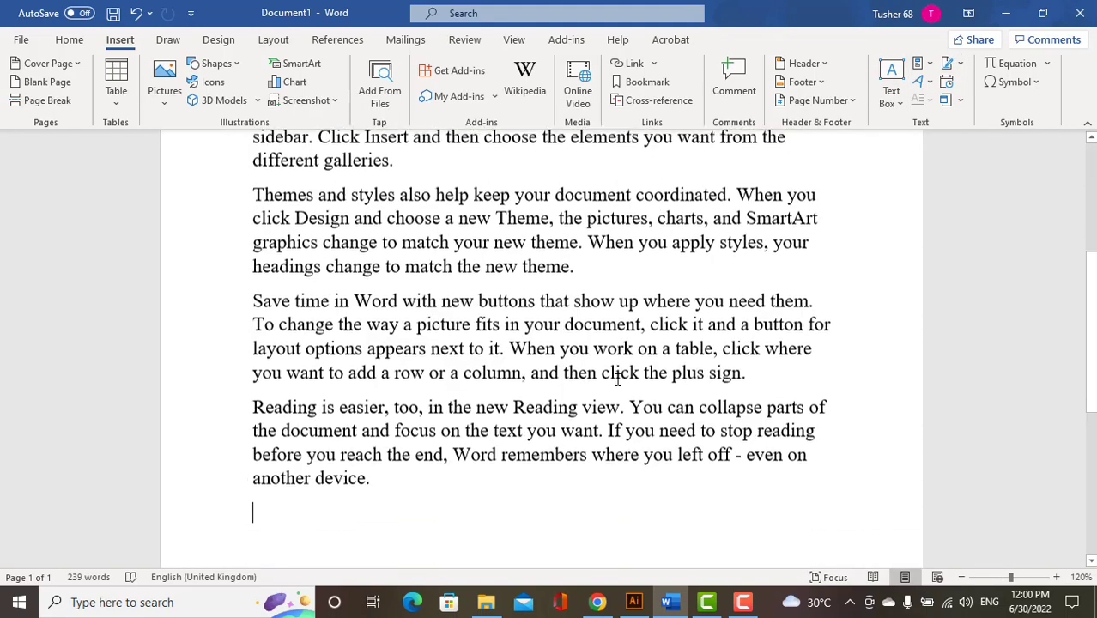
scroll(674, 233, "down", 4)
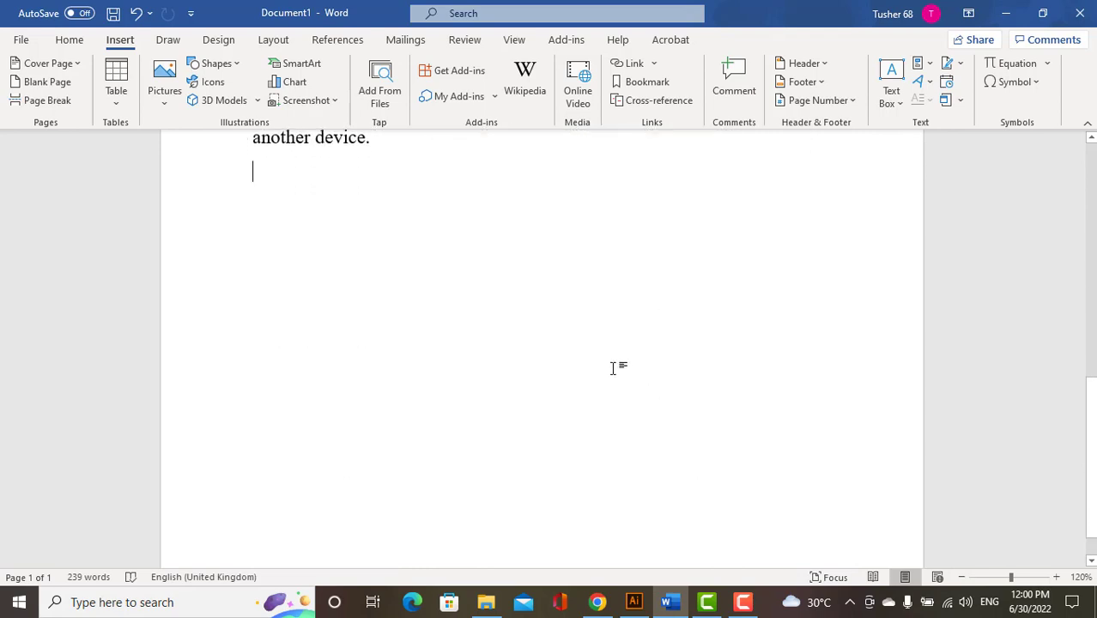
scroll(421, 467, "down", 1)
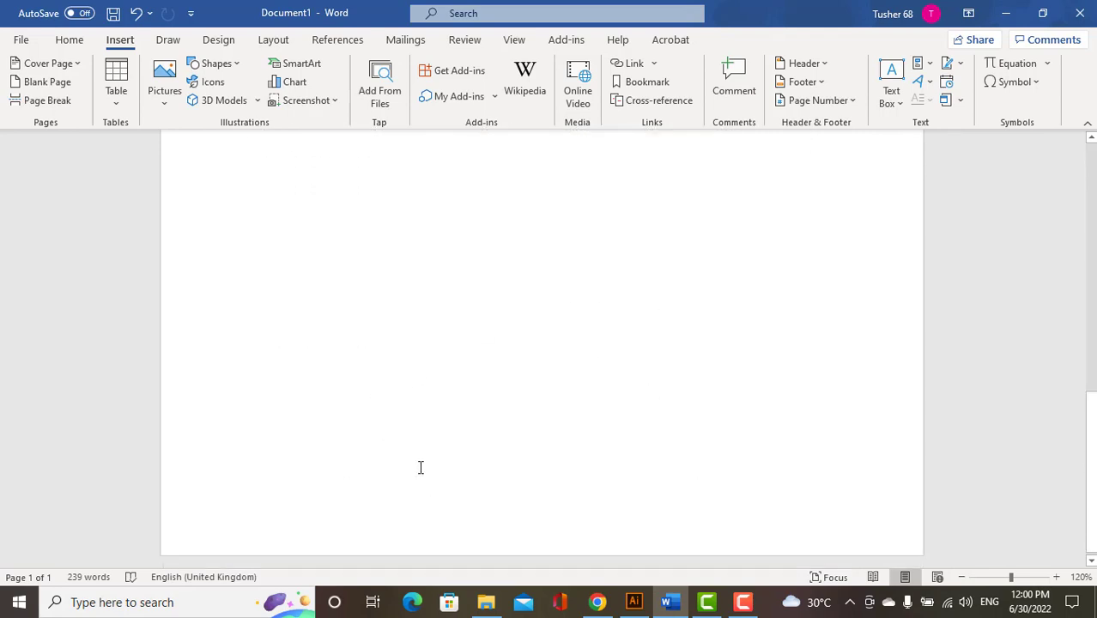
scroll(455, 435, "down", 6, "ctrl")
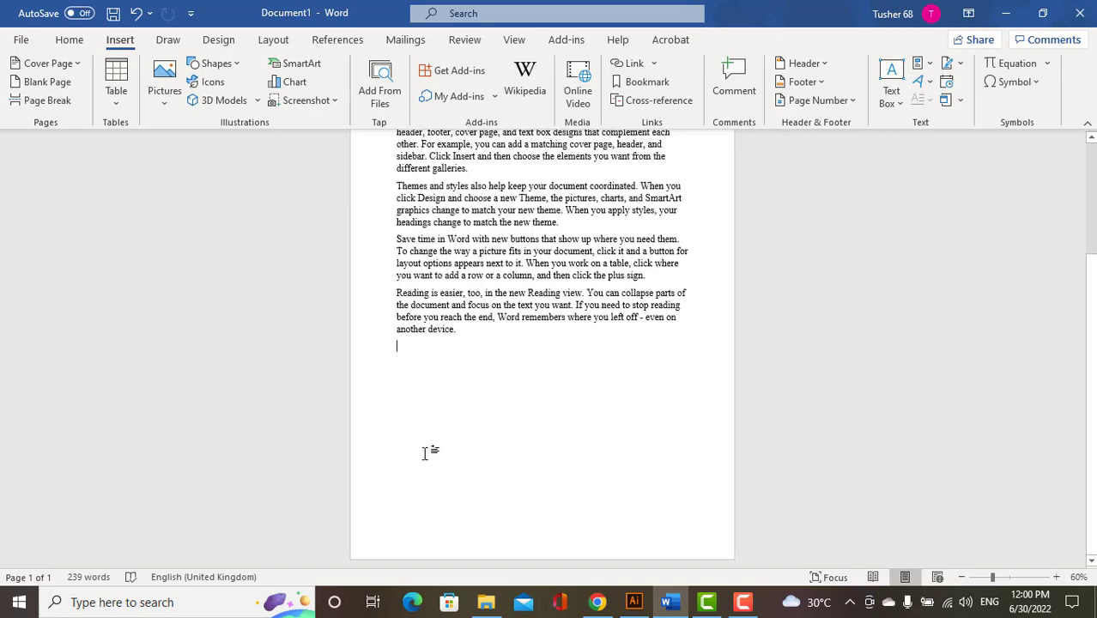
scroll(641, 493, "up", 2, "ctrl")
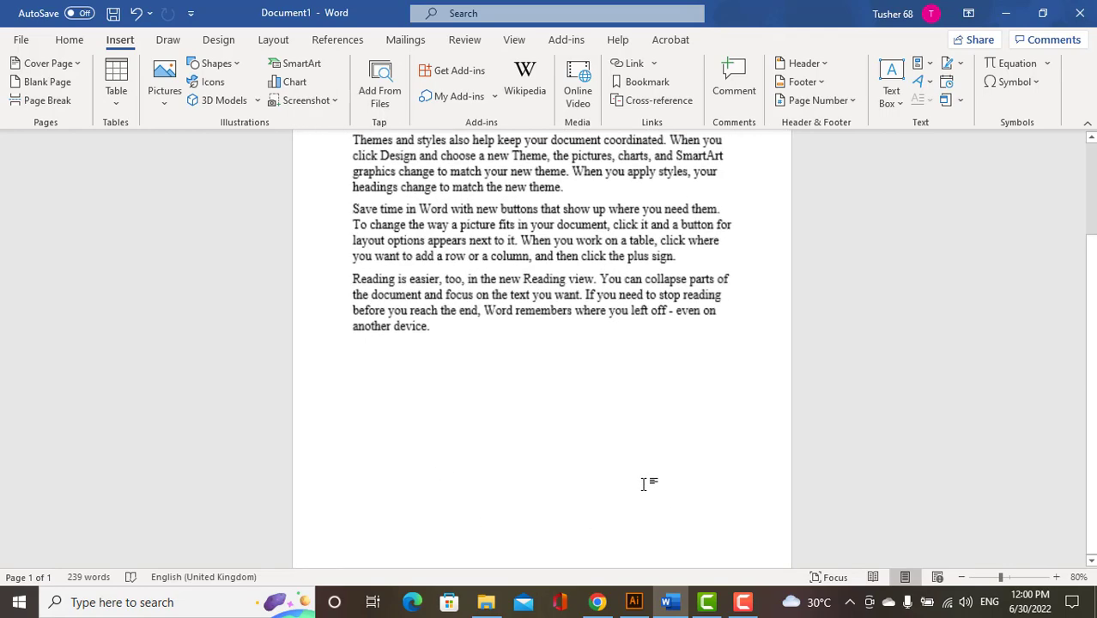
Insert a signature line below the last paragraph with the suggested signer's name filled in
left_click(960, 64)
left_click(960, 66)
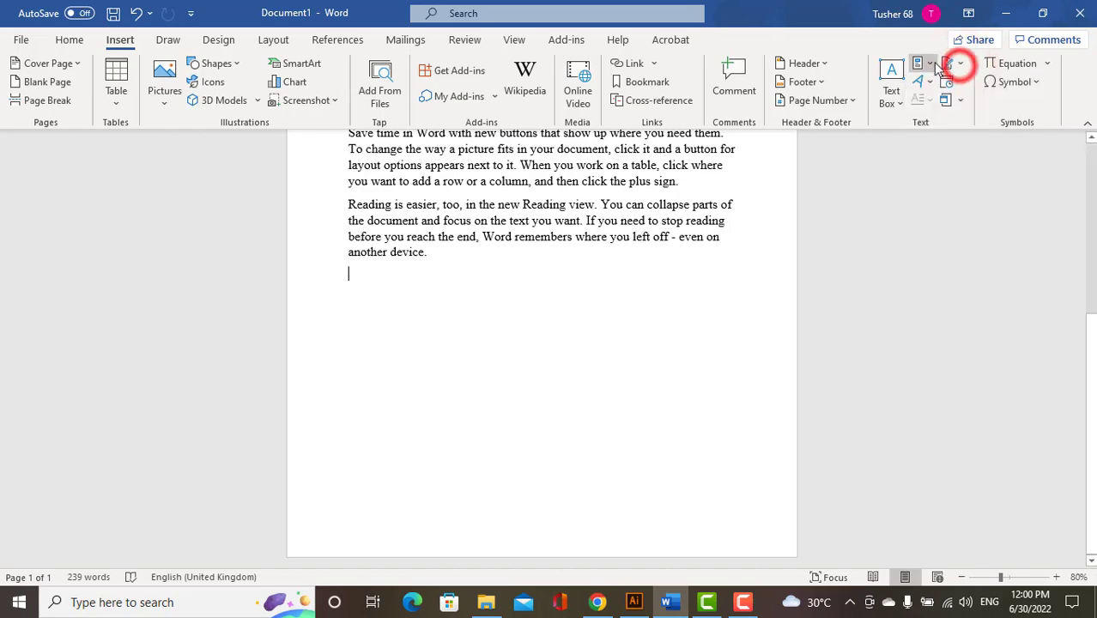
left_click(948, 64)
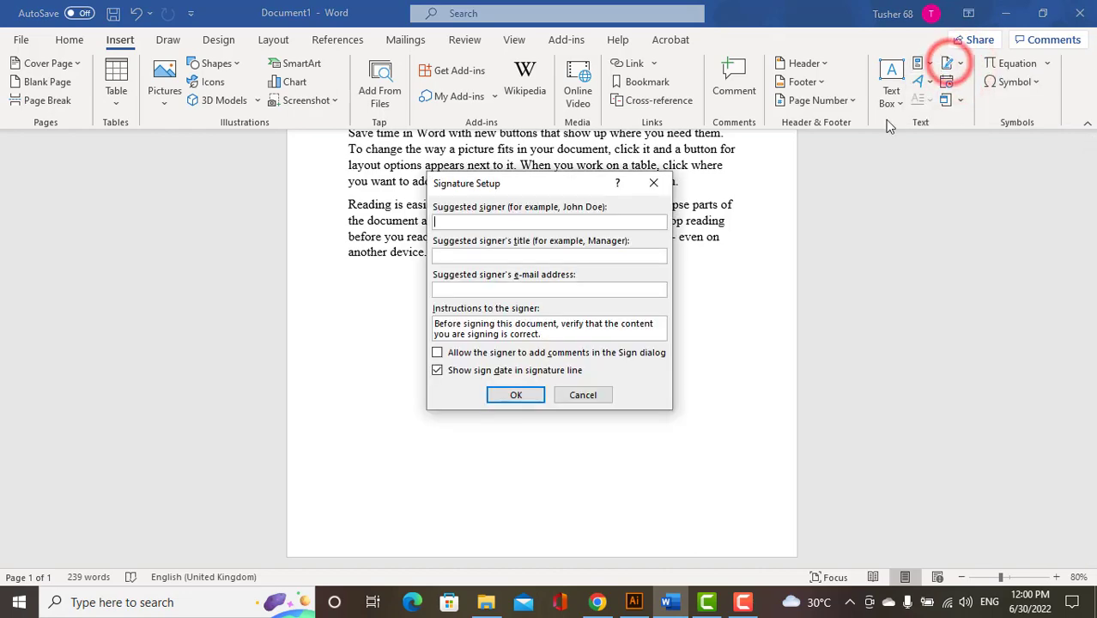
mouse_move(553, 181)
left_mouse_down()
mouse_move(933, 143)
mouse_move(901, 146)
mouse_move(920, 142)
left_mouse_up()
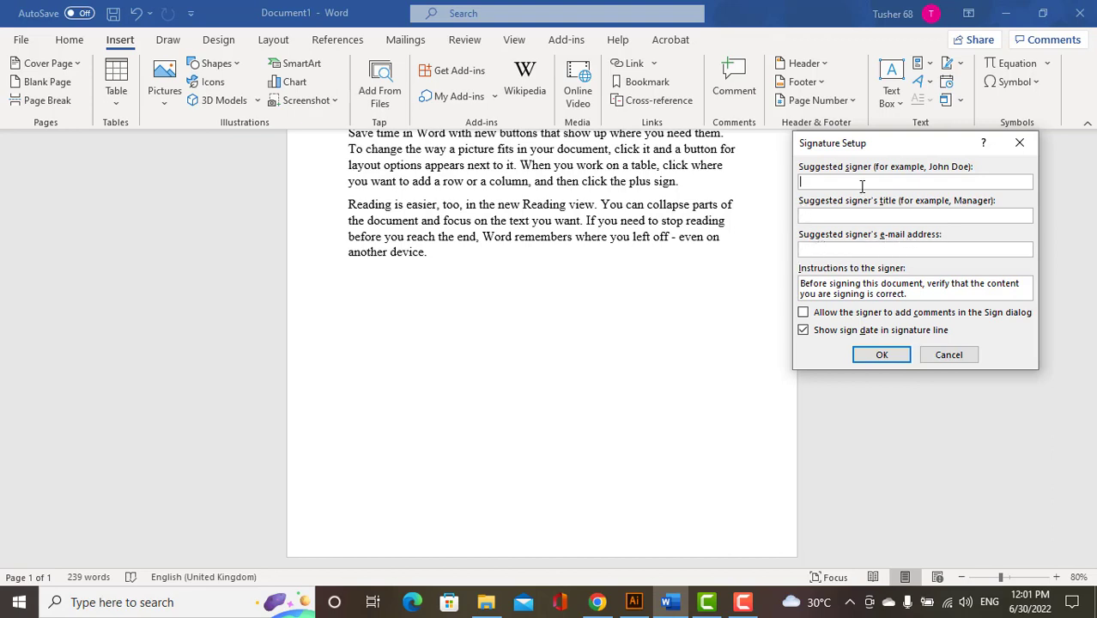
left_click(818, 183)
left_click(882, 355)
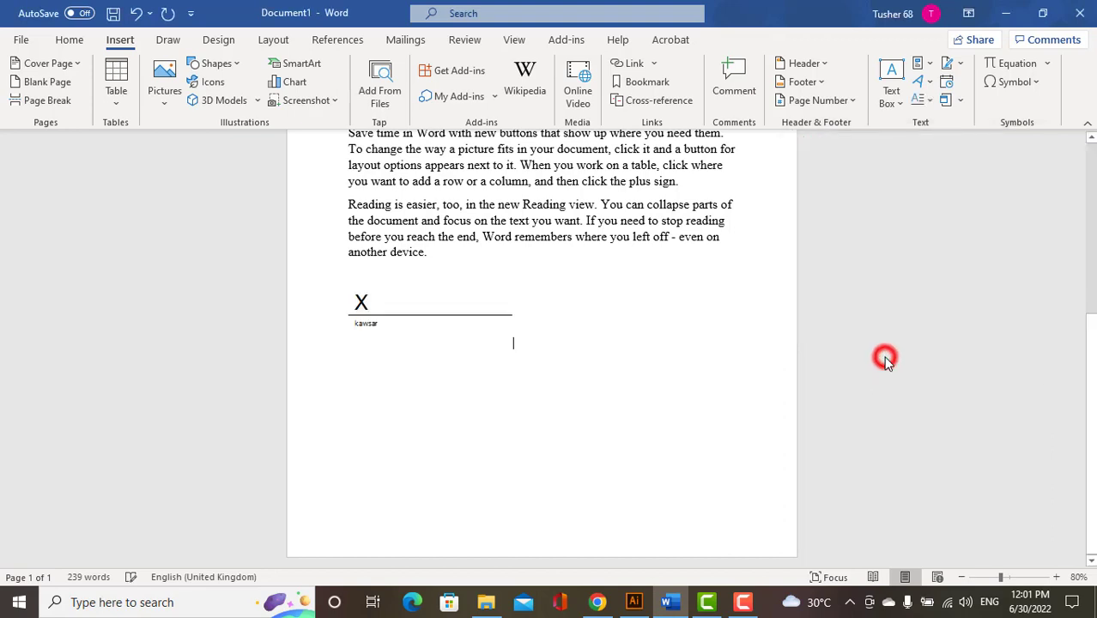
Shrink the signature line proportionally to about 2.06" wide and 1.03" high
left_click(398, 303)
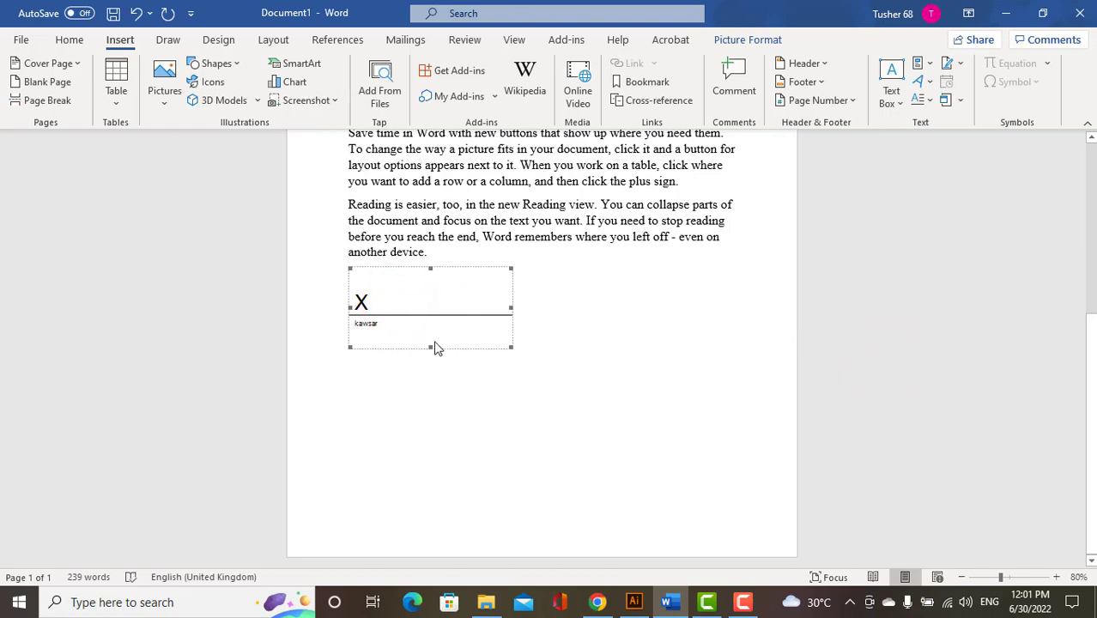
scroll(418, 361, "up", 6)
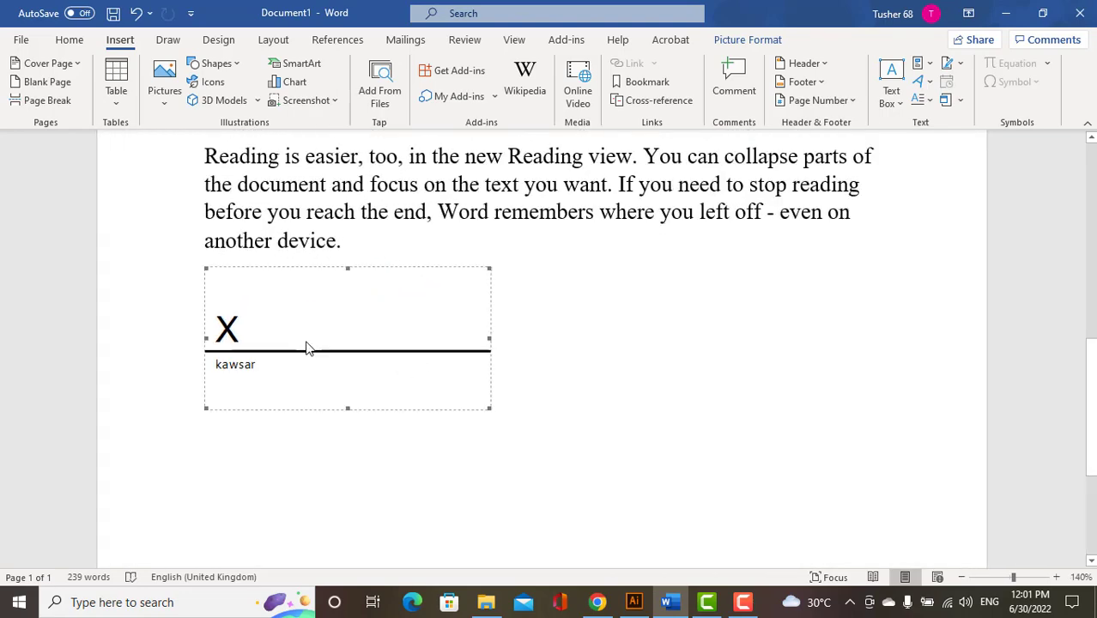
scroll(435, 333, "down", 4)
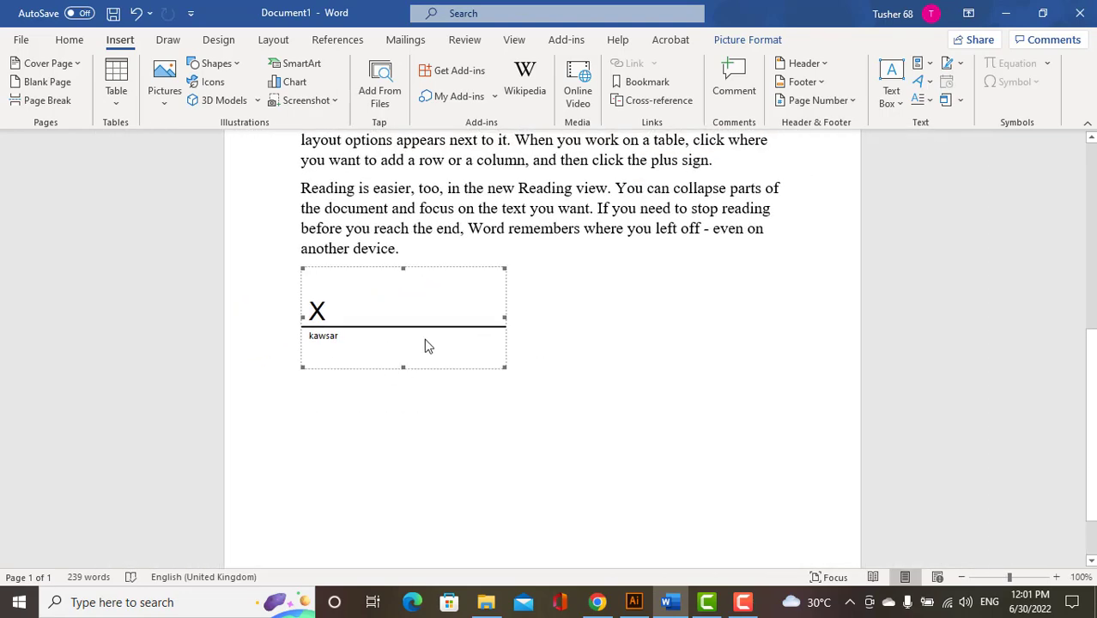
left_click_drag(503, 269, 410, 298)
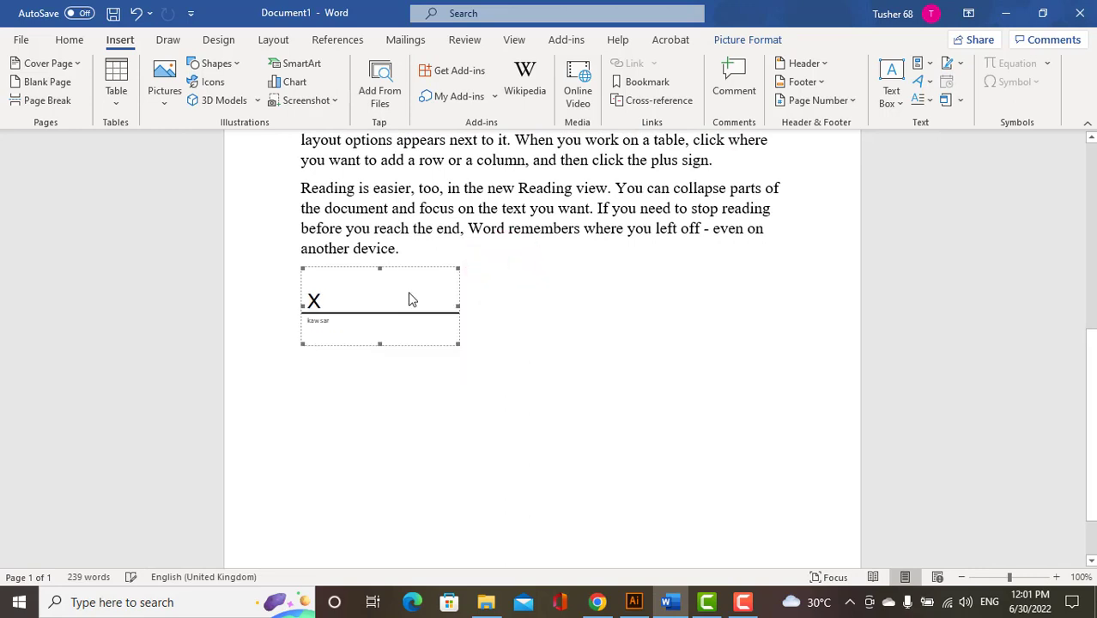
Set the signature line's text wrapping to In Front of Text
left_click(369, 267)
left_click(362, 304)
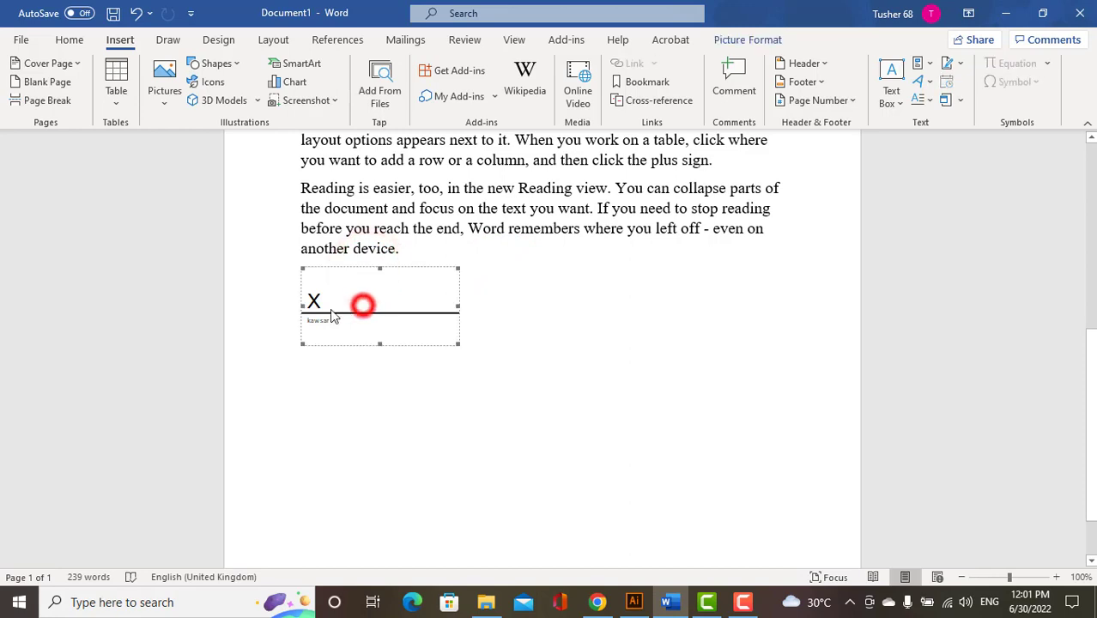
left_click(313, 310)
left_click(312, 319)
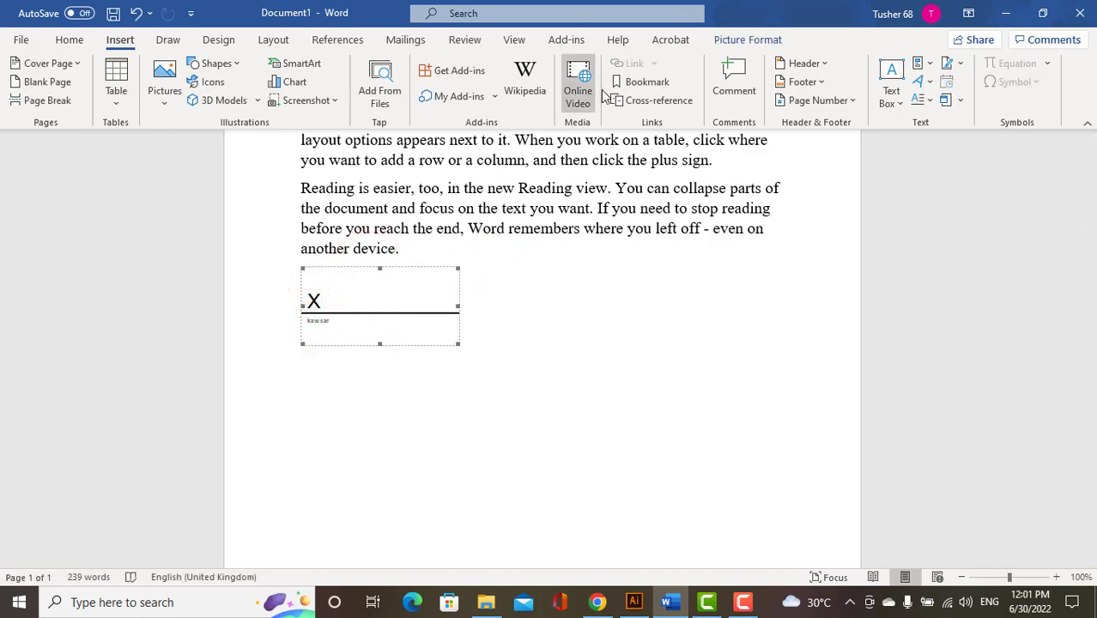
left_click(736, 38)
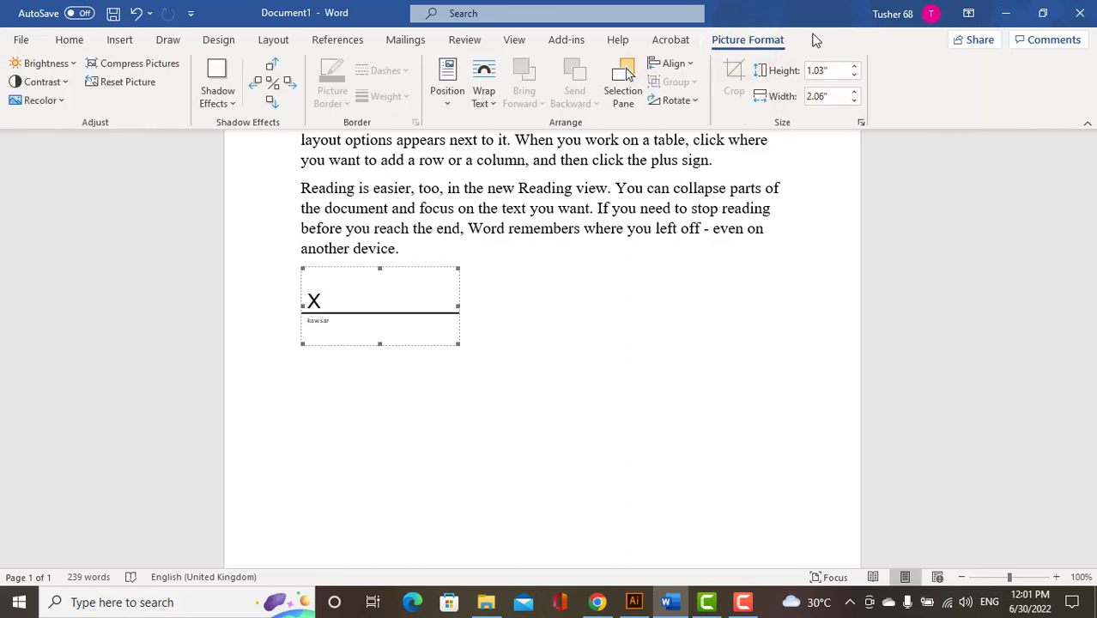
left_click(484, 98)
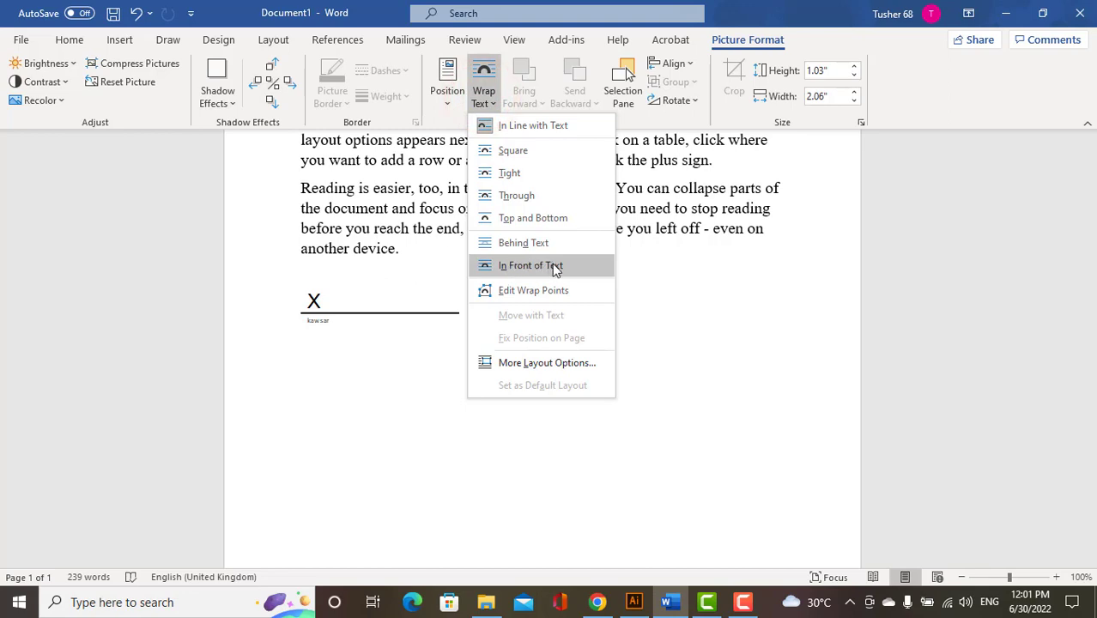
left_click(534, 266)
Move the signature line down to the lower-left corner area of the page, slightly outside the left margin
left_click_drag(390, 267, 434, 433)
scroll(421, 361, "down", 1)
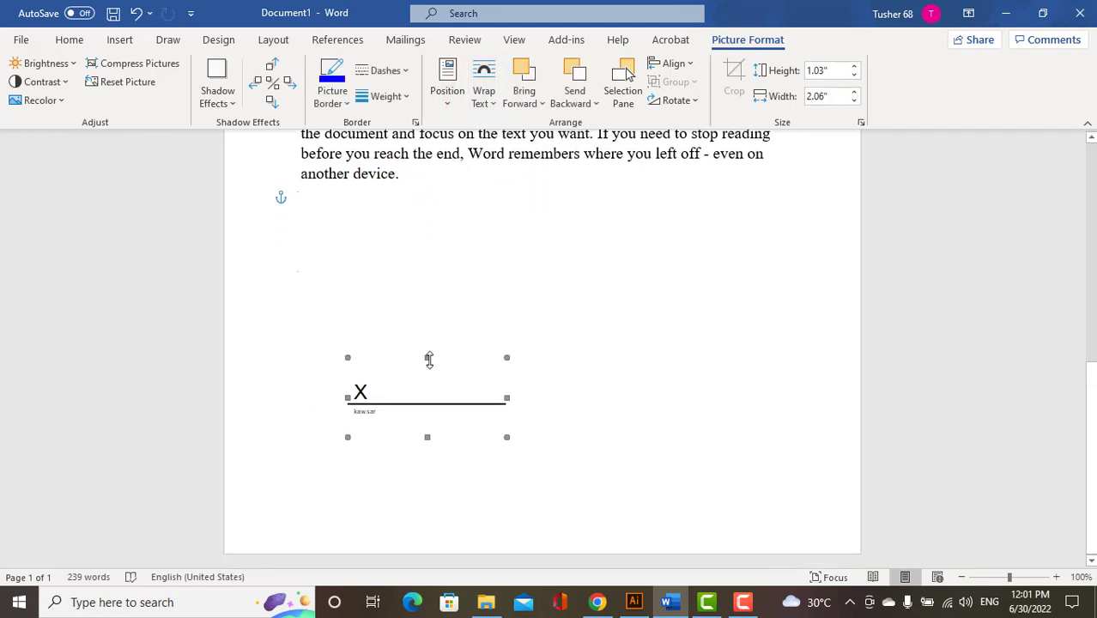
left_click_drag(429, 358, 395, 437)
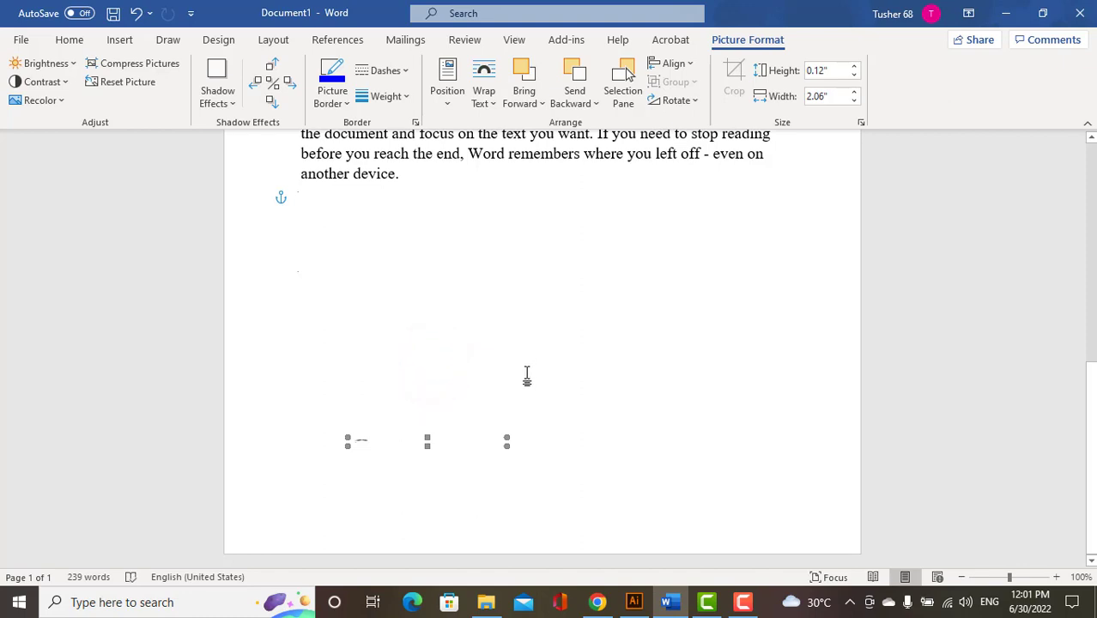
key("ctrl+z")
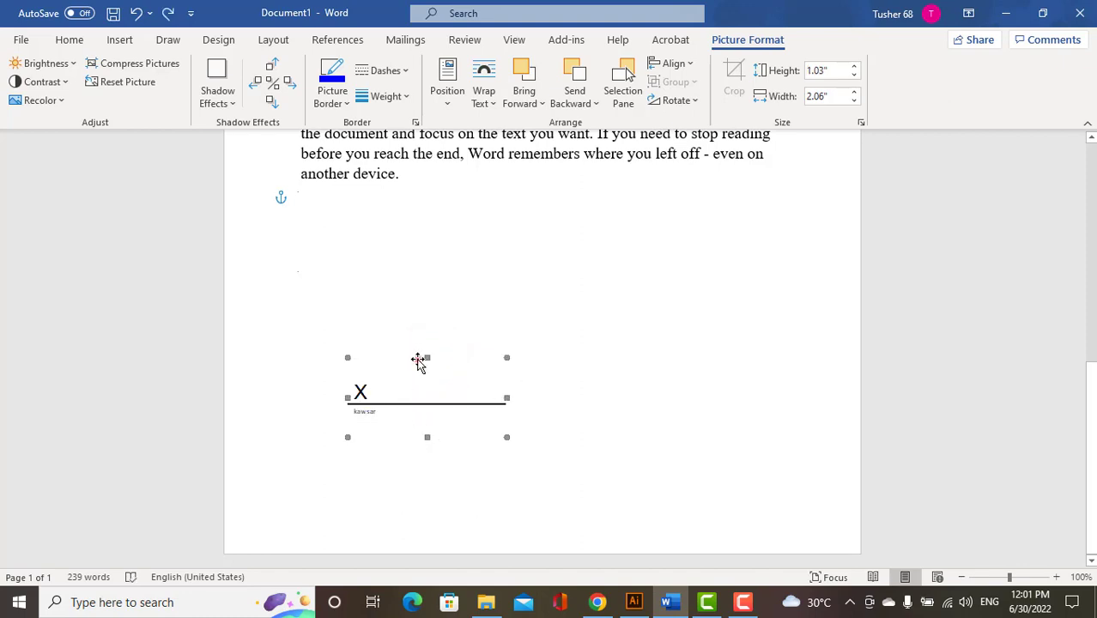
left_click_drag(417, 359, 349, 417)
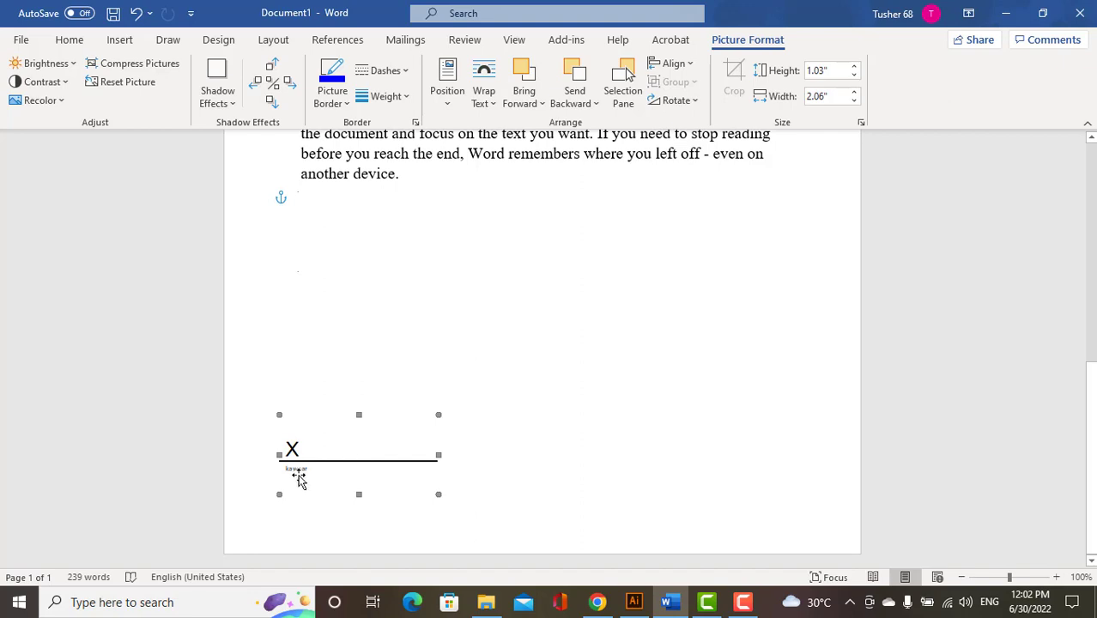
left_click(464, 424)
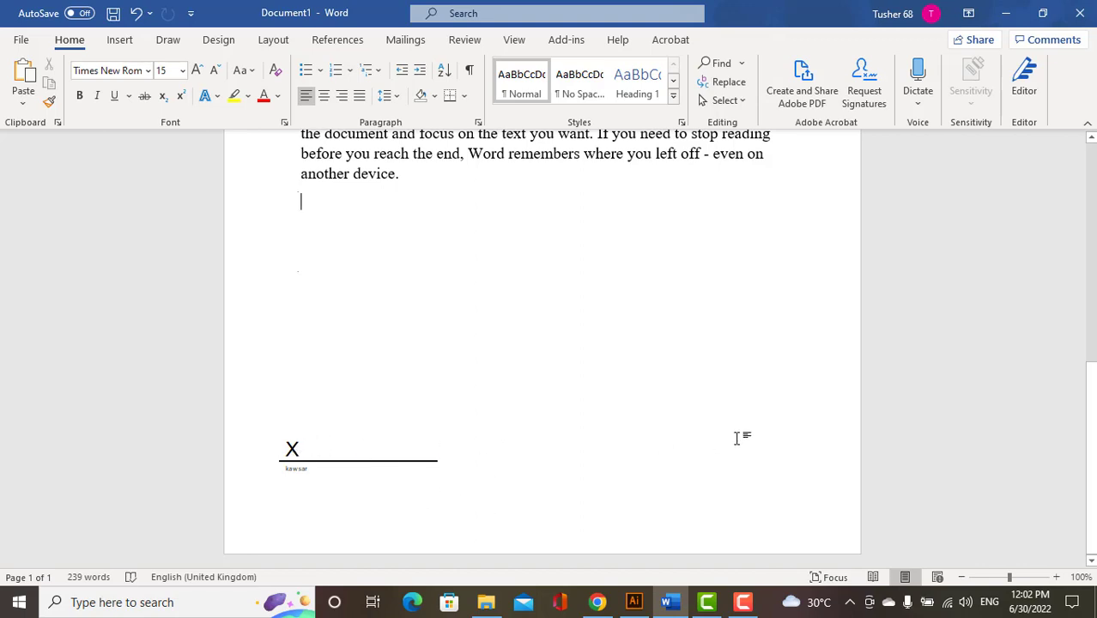
Check the signature line's placement in the print preview, then return to the document
key("ctrl+p")
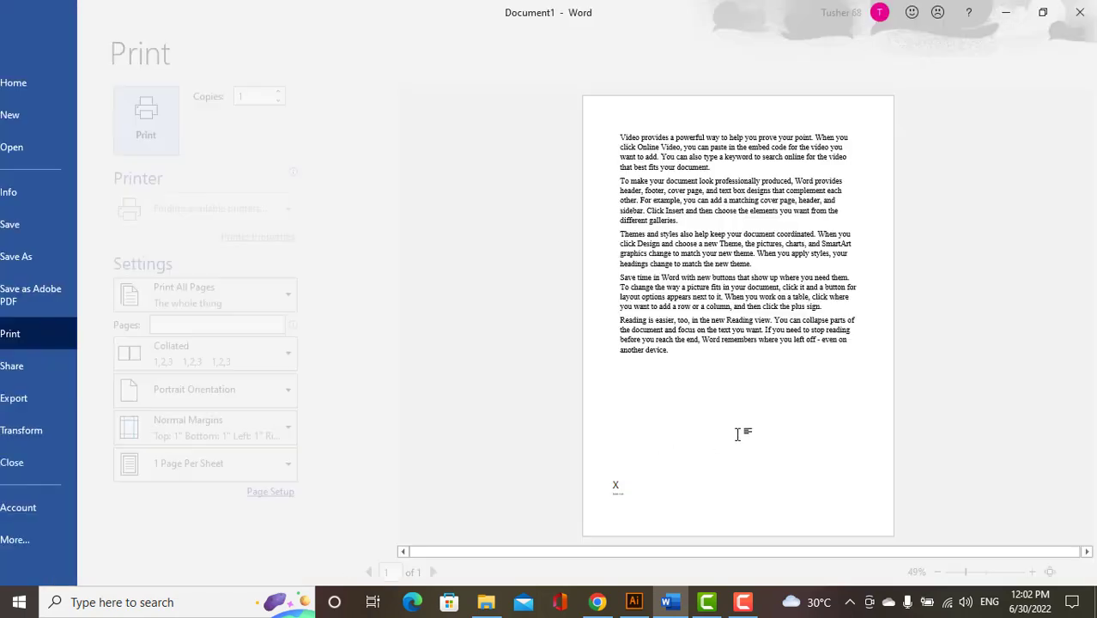
left_click(641, 483)
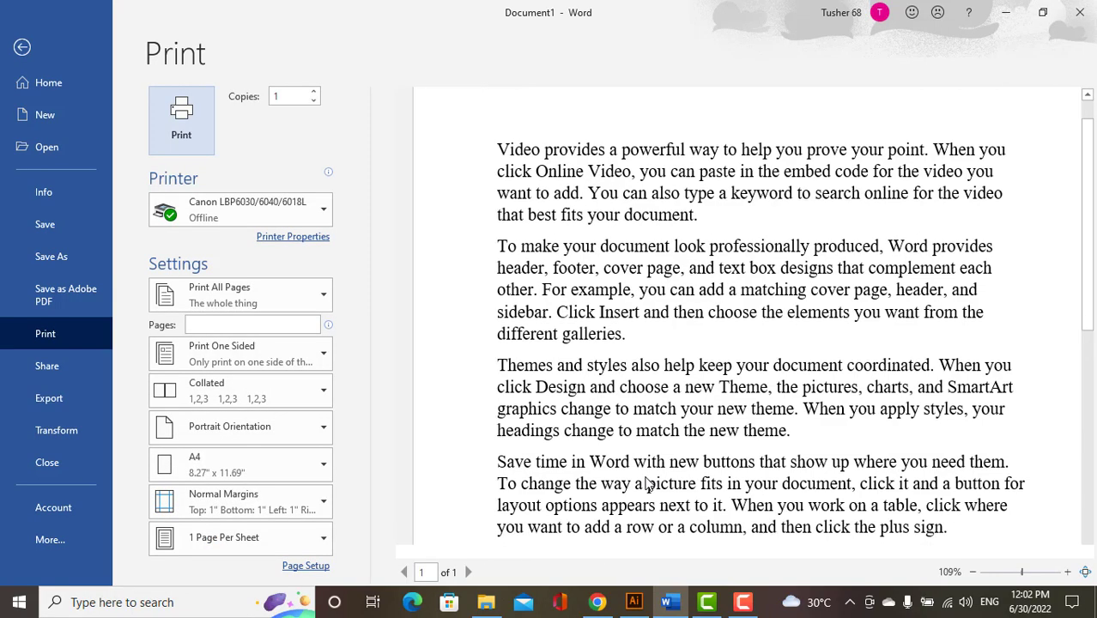
scroll(650, 488, "down", 5)
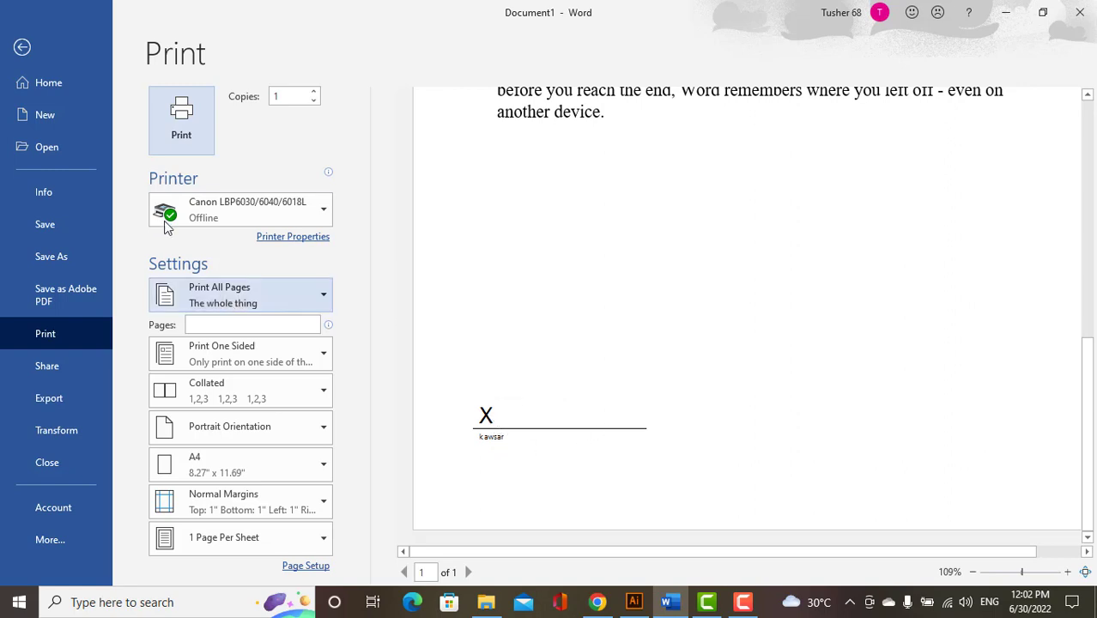
left_click(32, 43)
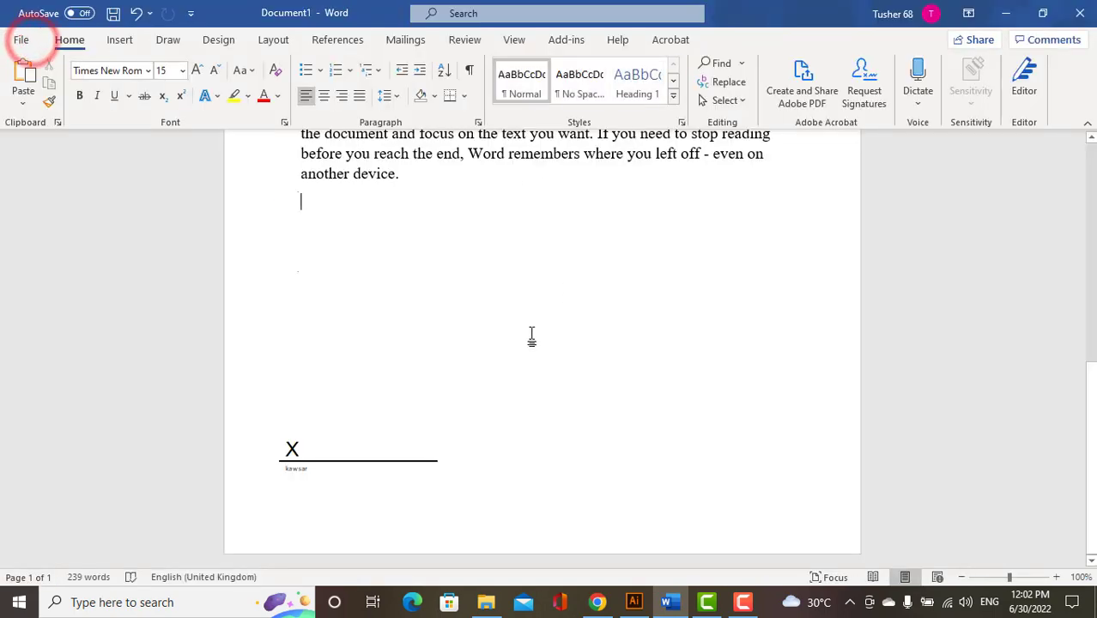
Delete the signature line from the lower-left area of the page
scroll(541, 334, "down", 4, "ctrl")
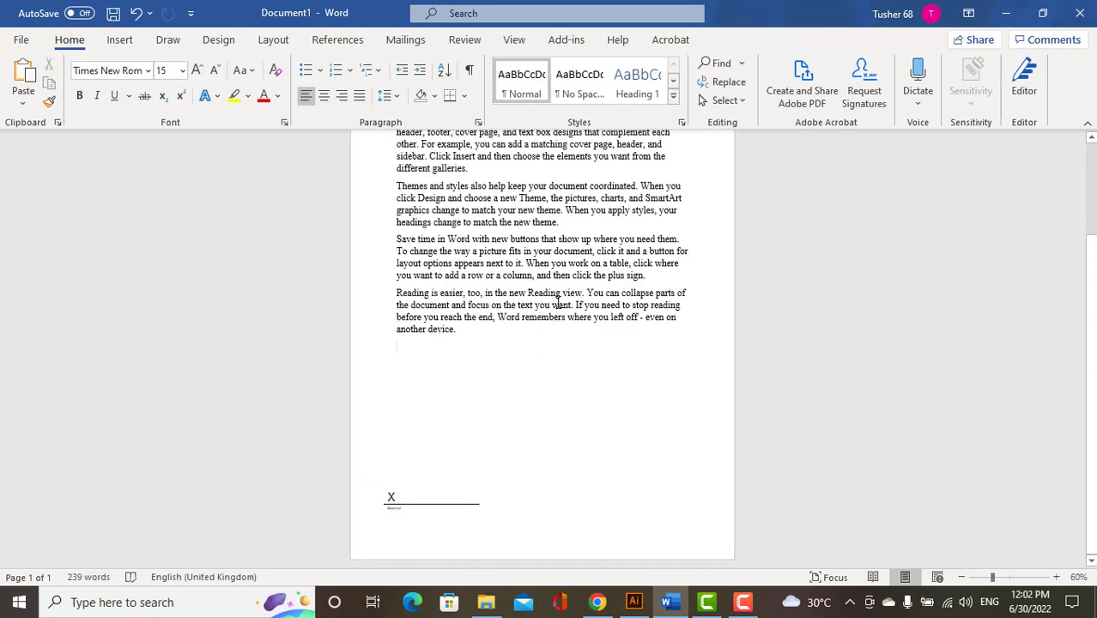
left_click(120, 39)
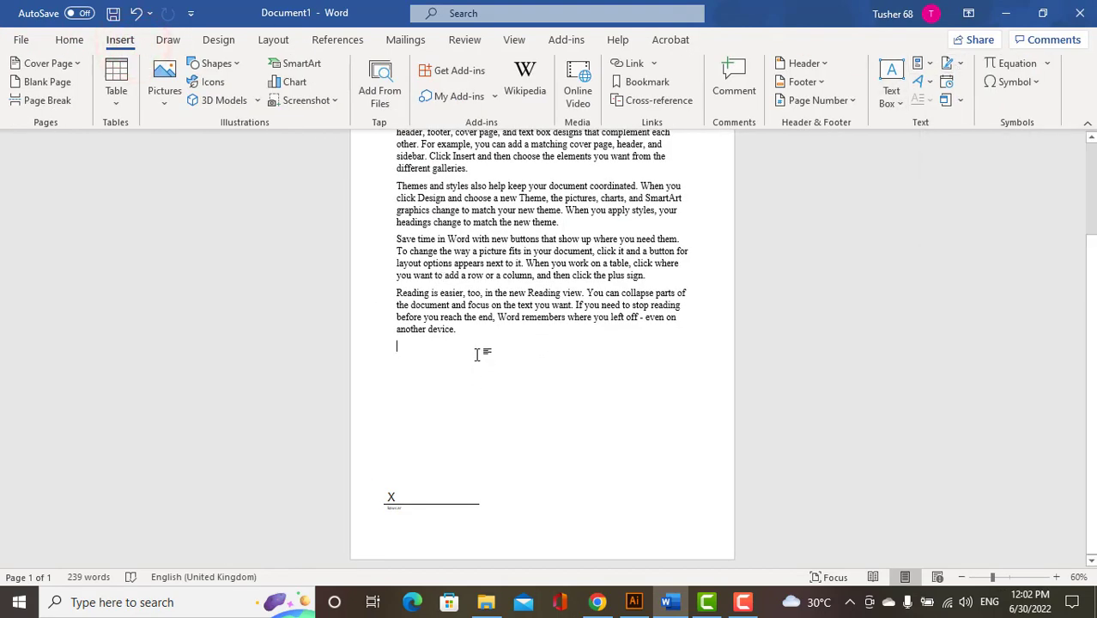
left_click(433, 501)
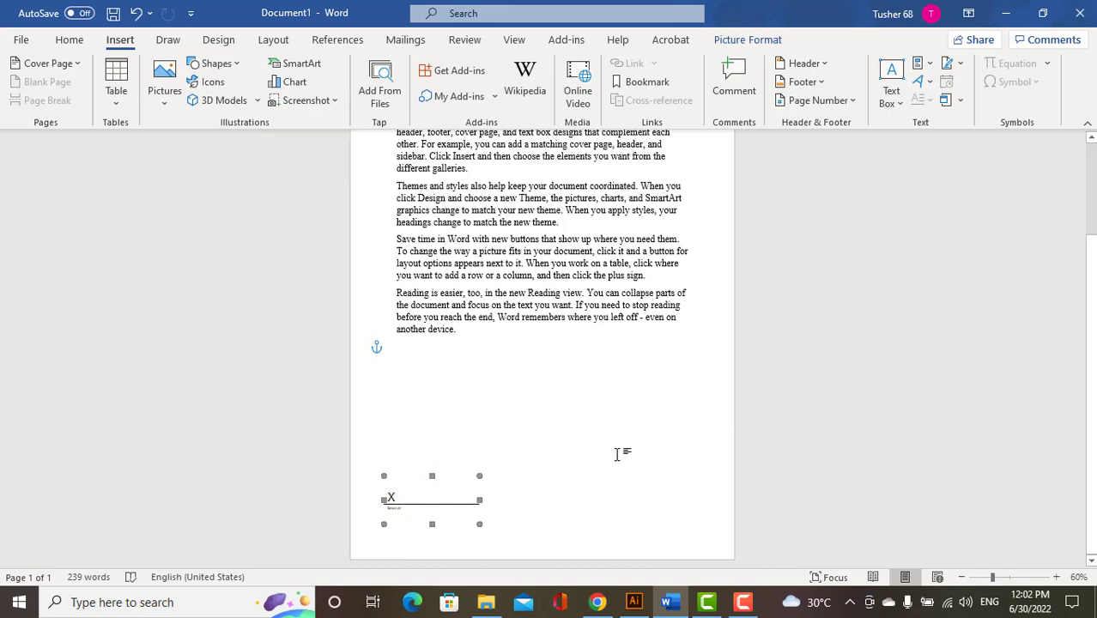
key("Delete")
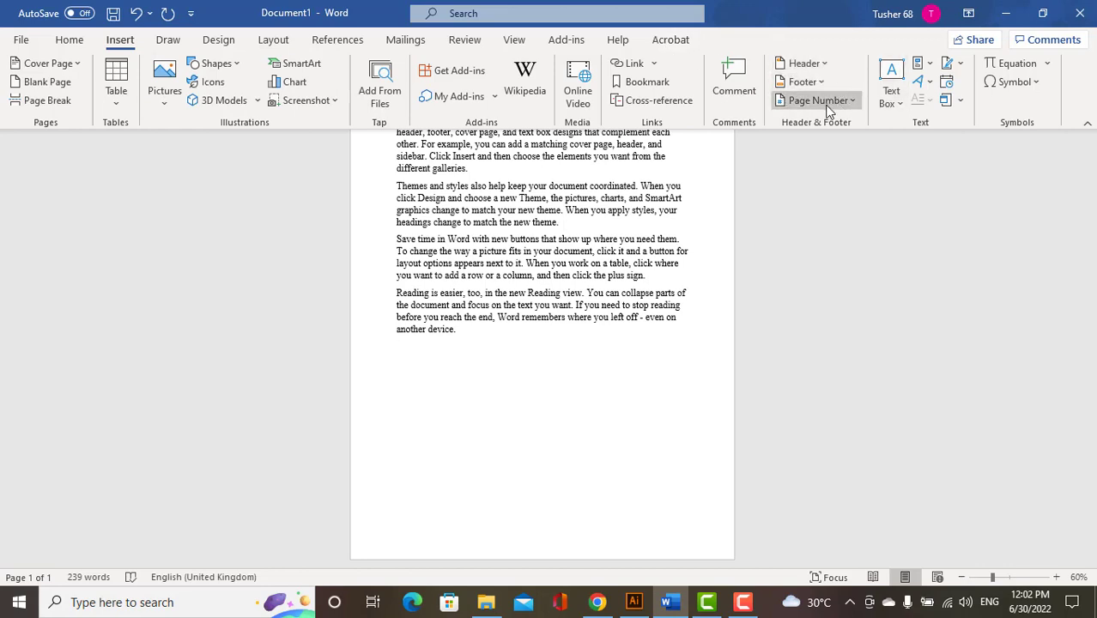
Insert a WordArt box below the last paragraph and reduce its placeholder text to small plain text
left_click(916, 83)
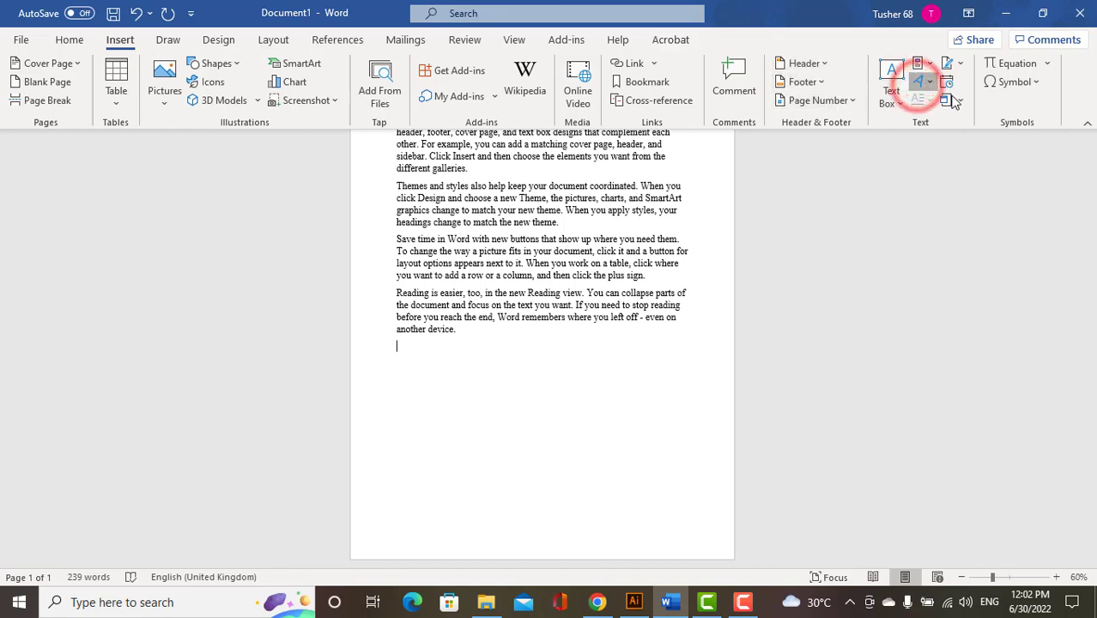
left_click(880, 120)
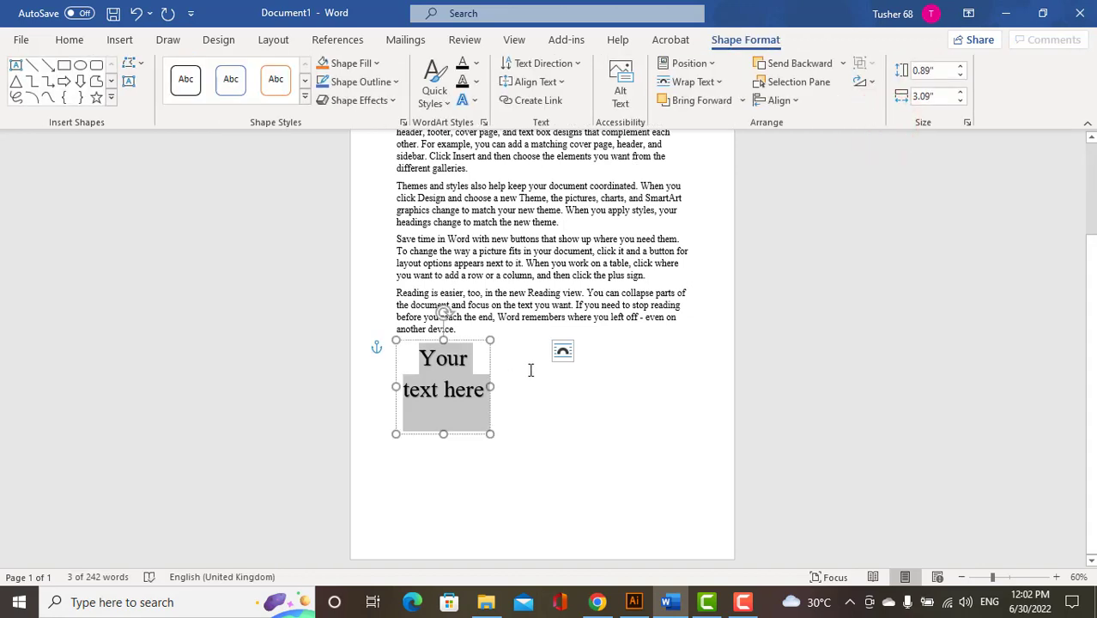
key("ctrl+z")
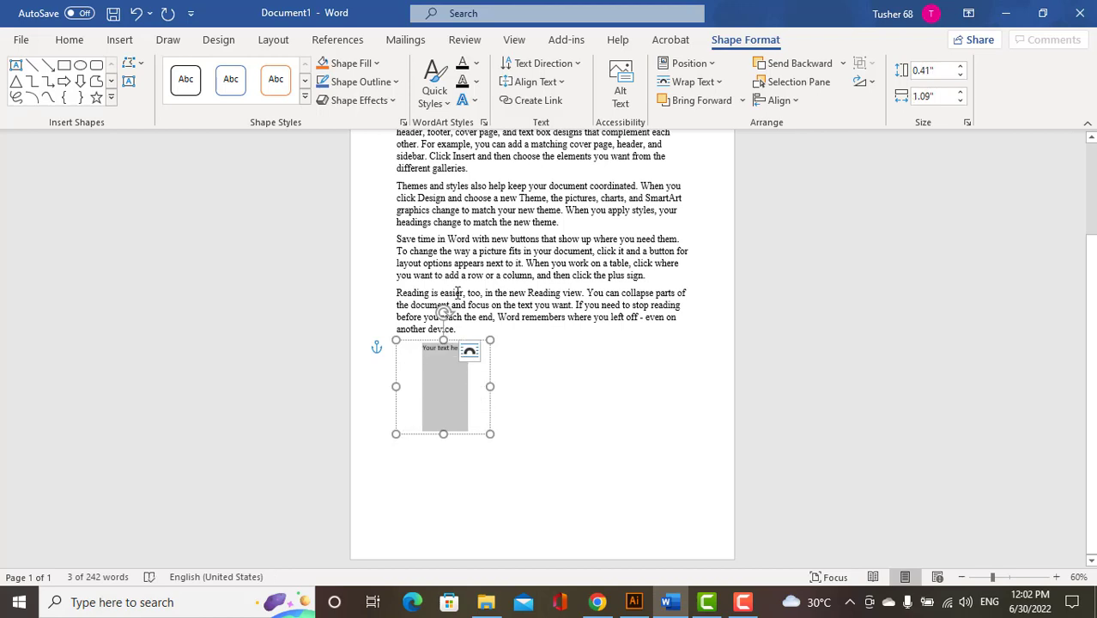
Set the WordArt box's text wrapping to In Front of Text
left_click(490, 385)
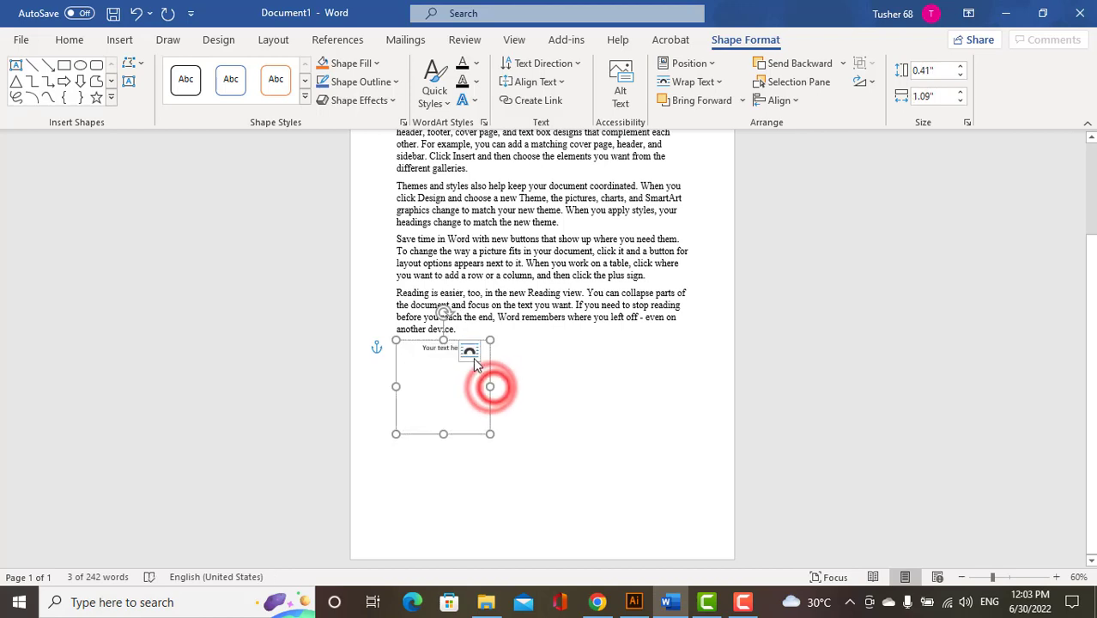
left_click(470, 351)
left_click(588, 490)
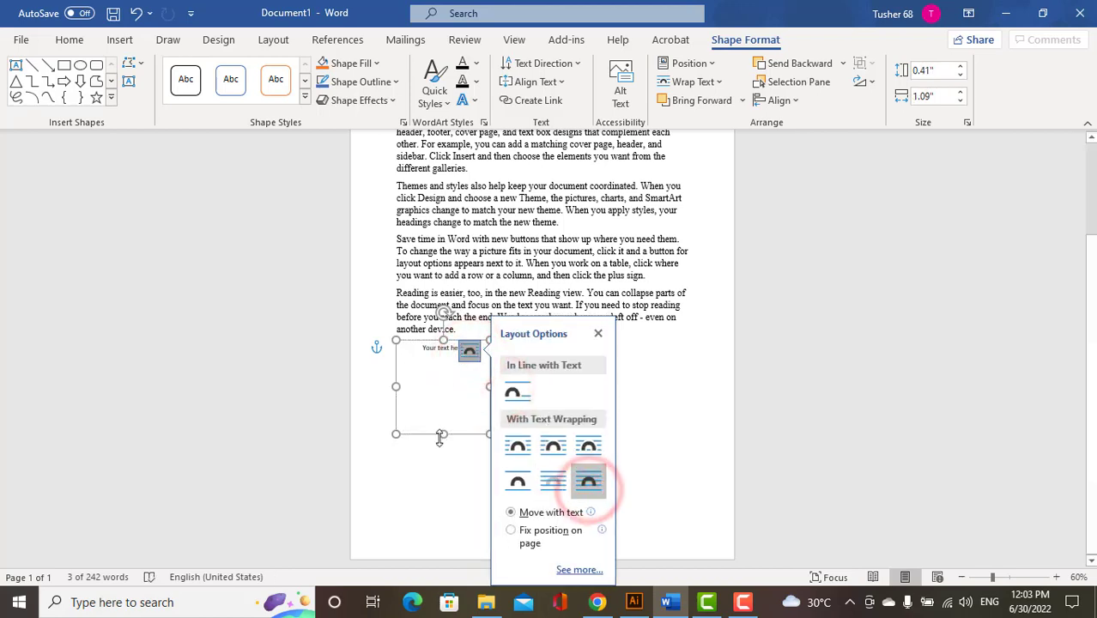
Shrink the WordArt box around its placeholder text and move it down into the page's empty lower-left area
left_click_drag(441, 435, 489, 370)
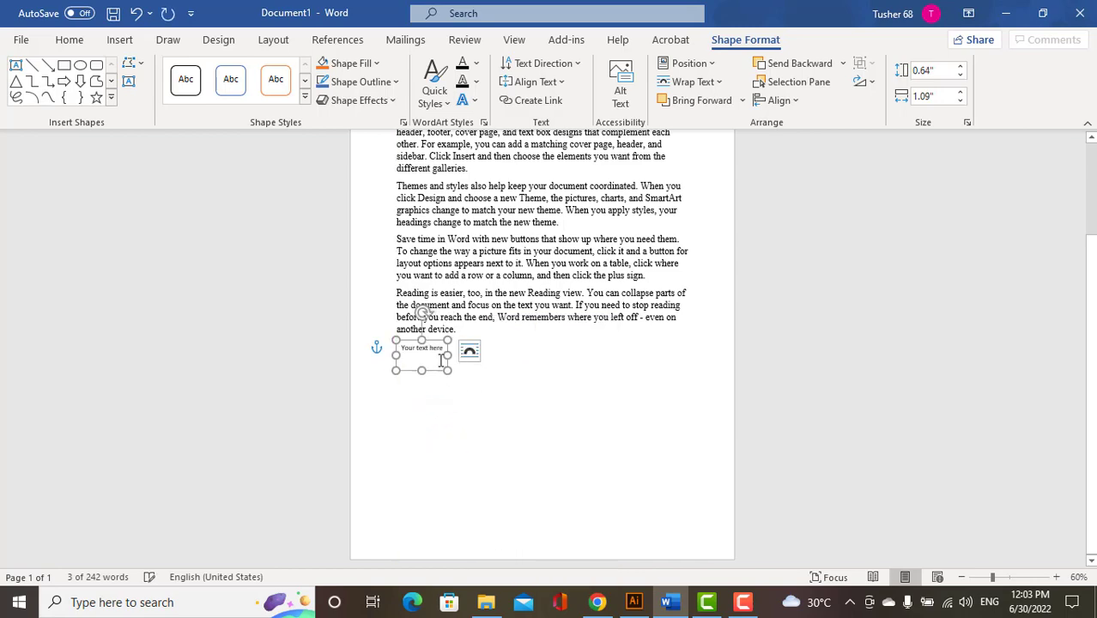
left_click_drag(412, 341, 355, 462)
scroll(502, 442, "up", 3)
Replace the placeholder text with the signer's name and shorten the box to about 0.31" high
type("kaw")
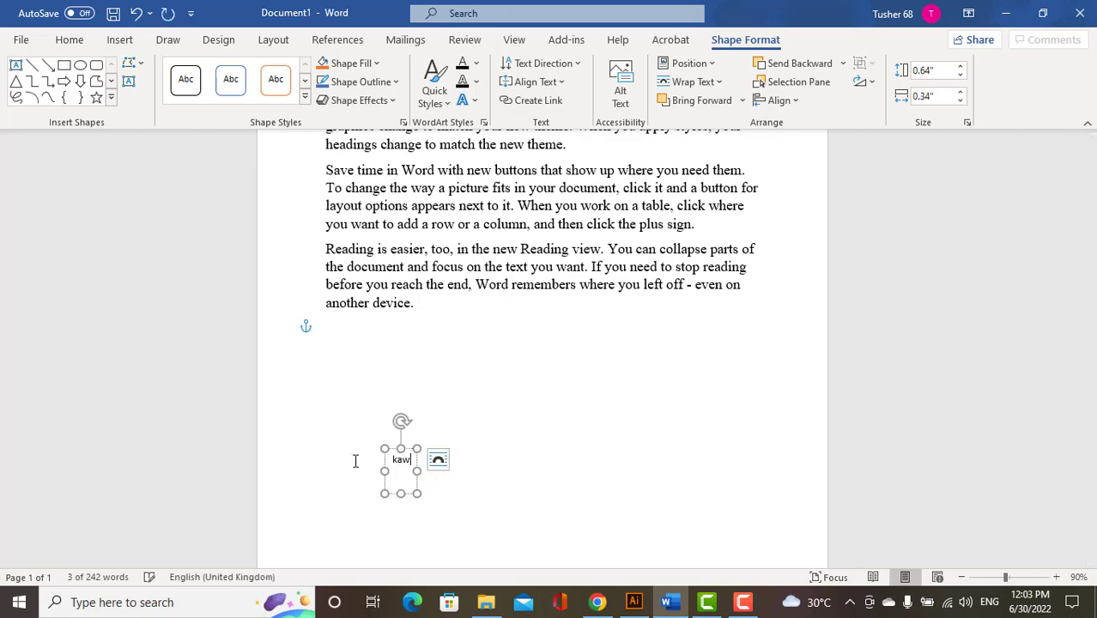
type("zar")
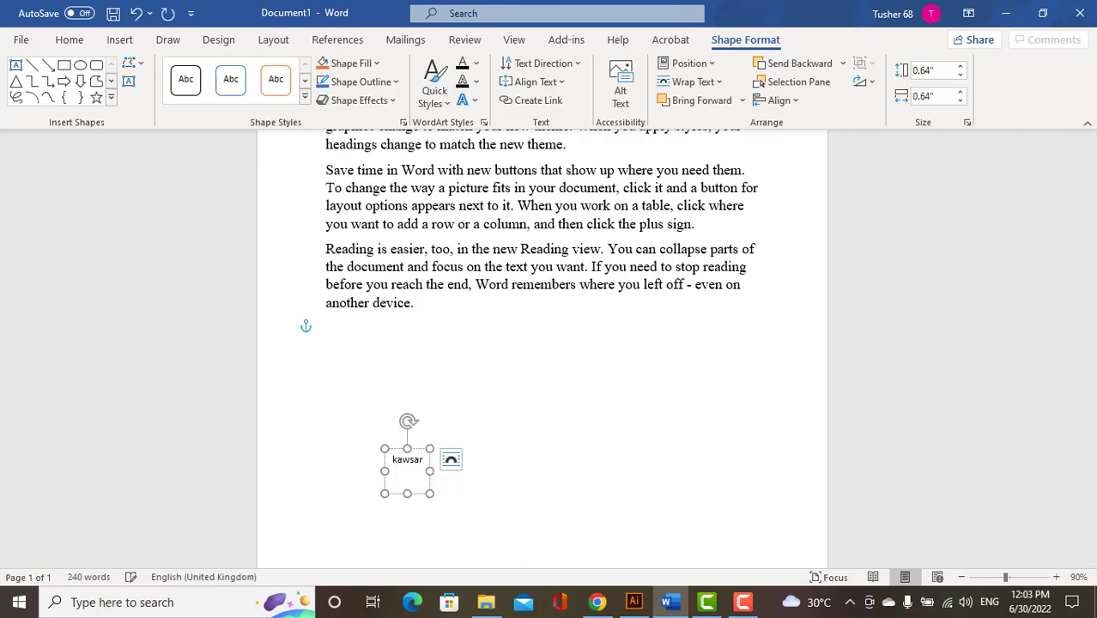
left_click_drag(407, 492, 409, 470)
Enlarge the name box to about 1.25" wide and 0.47" high
scroll(476, 442, "up", 5, "ctrl")
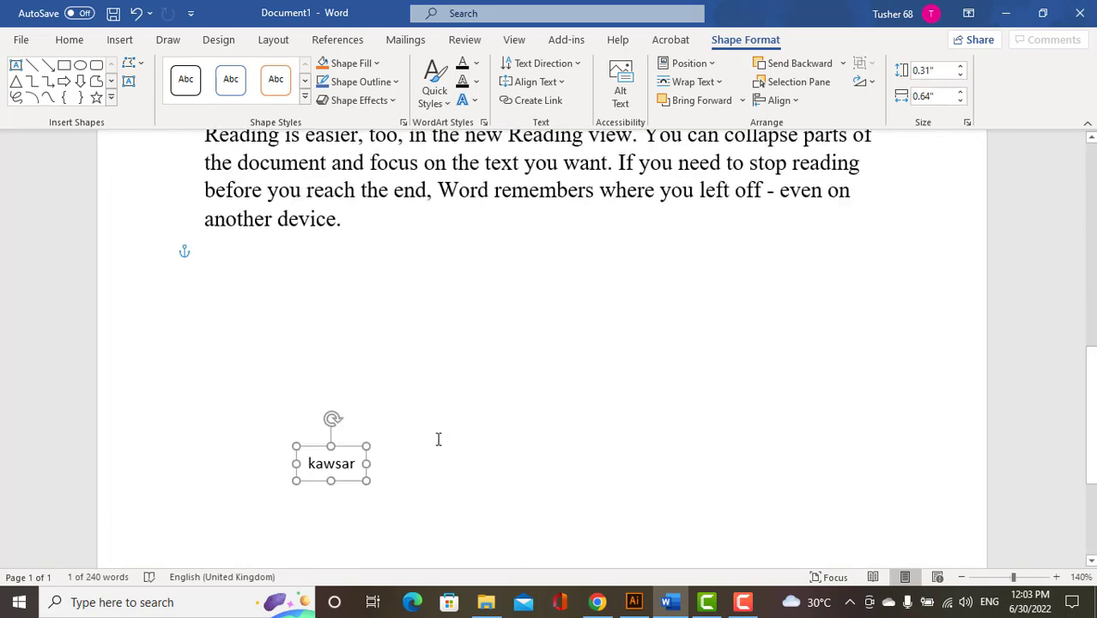
scroll(438, 440, "down", 3, "ctrl")
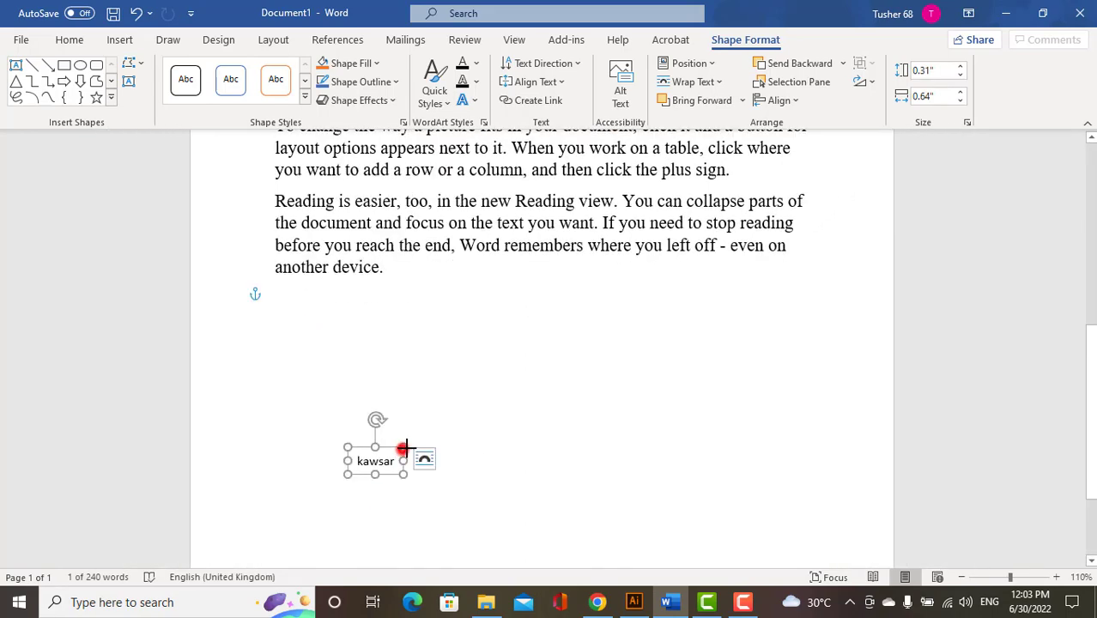
left_click_drag(404, 447, 453, 433)
Increase the font size of the signer's name to 18 pt
scroll(435, 356, "down", 3)
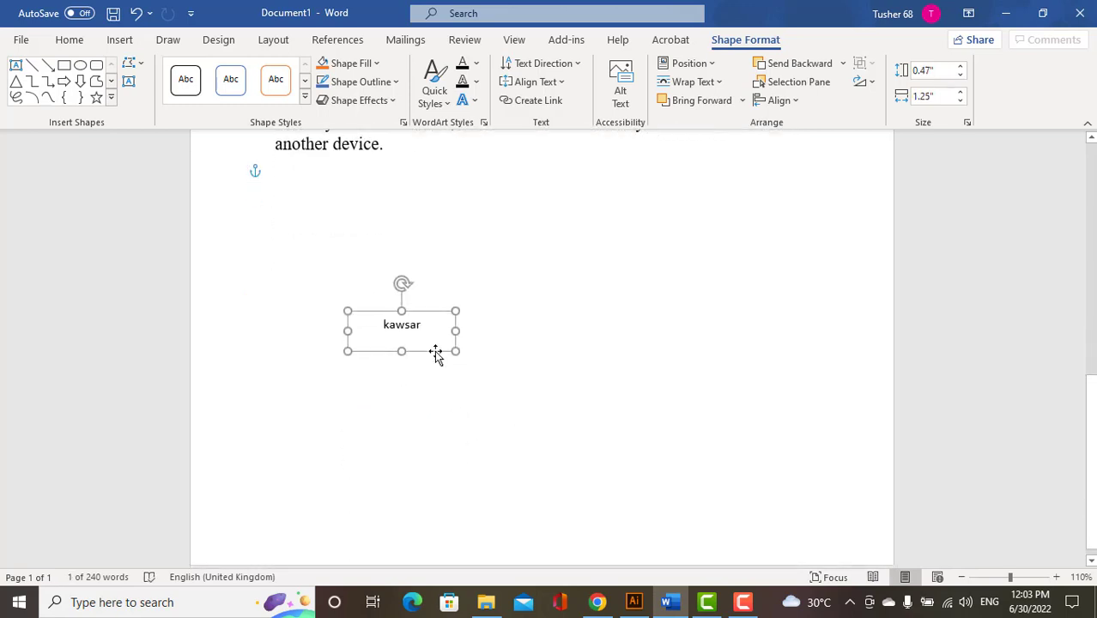
double_click(428, 326)
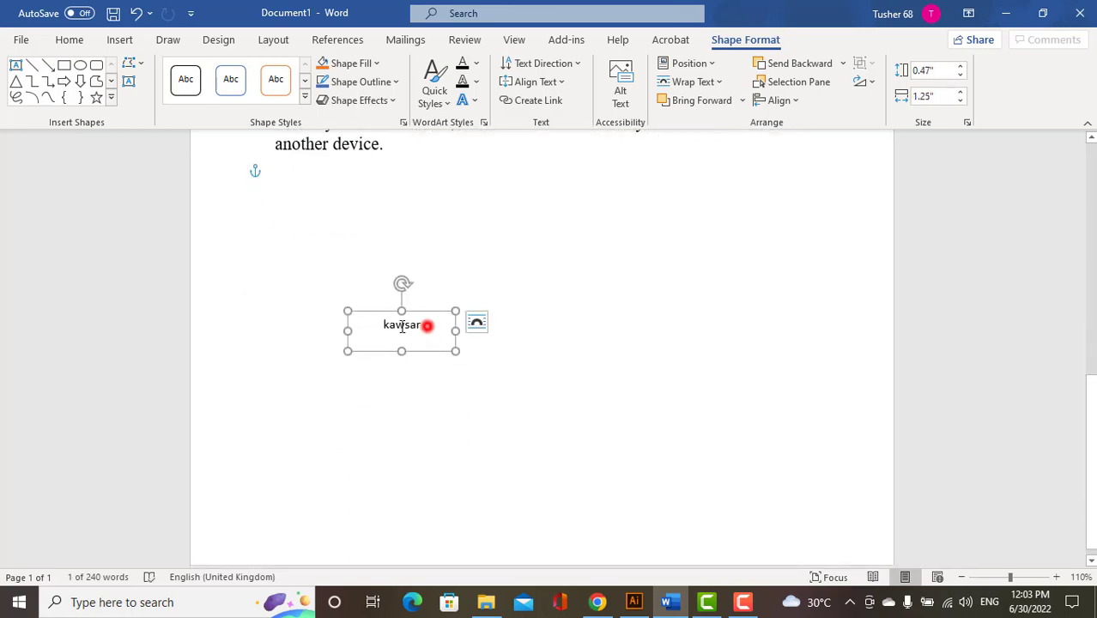
left_click(68, 40)
left_click(199, 72)
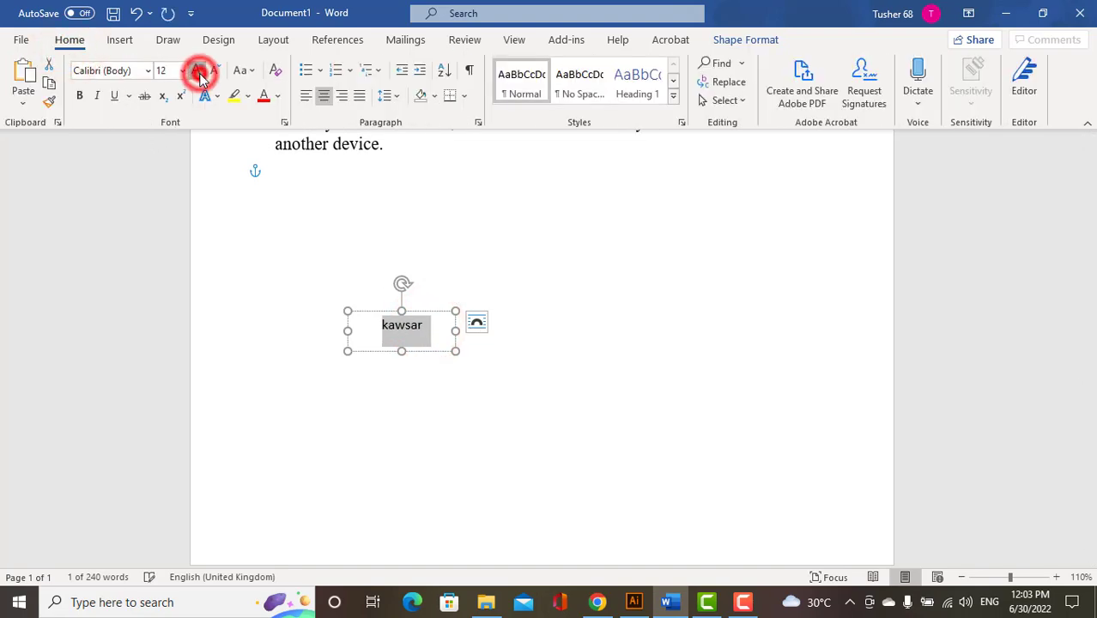
left_click(200, 74)
left_click(200, 74)
left_click(200, 74)
Move the name box down near the bottom of the page, aligned with the left text margin
scroll(629, 331, "down", 2)
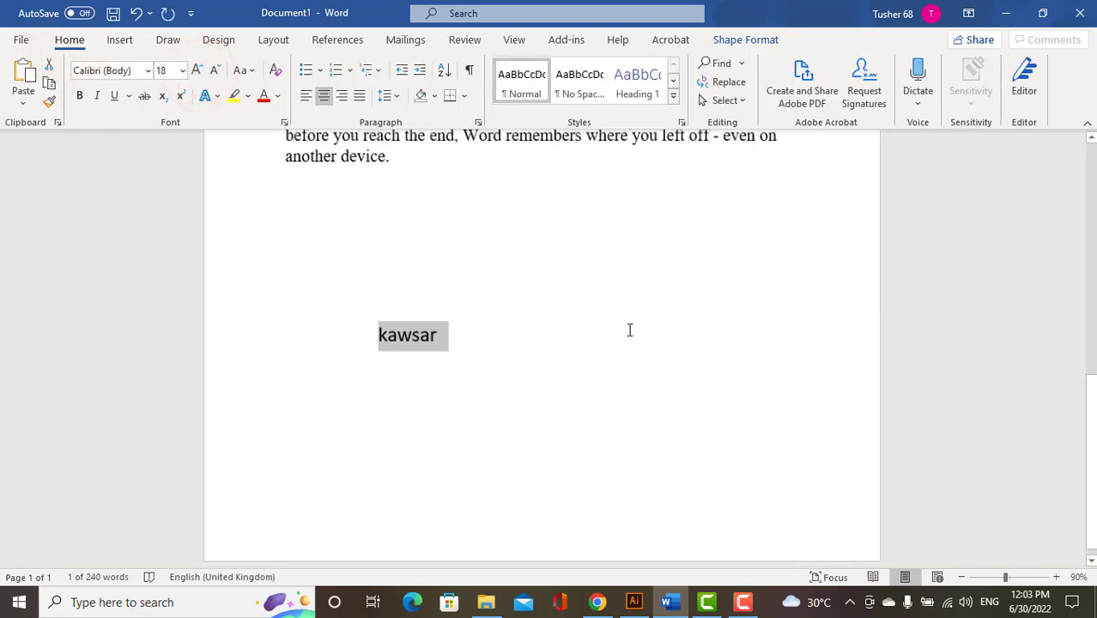
scroll(630, 331, "down", 1)
left_click_drag(449, 368, 411, 462)
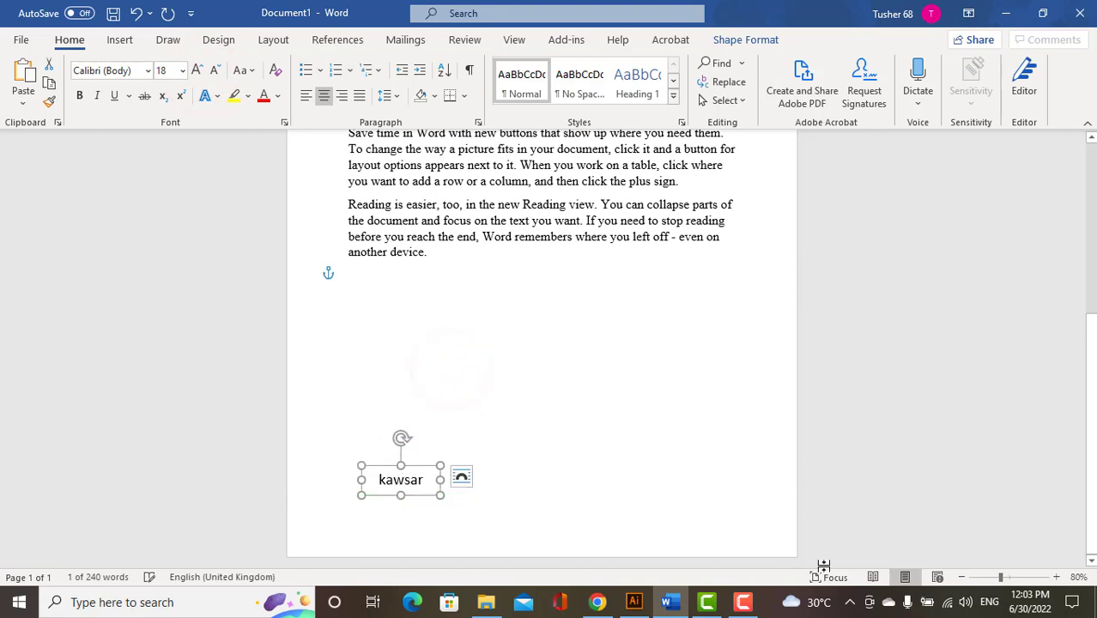
left_click(743, 601)
left_click(1010, 534)
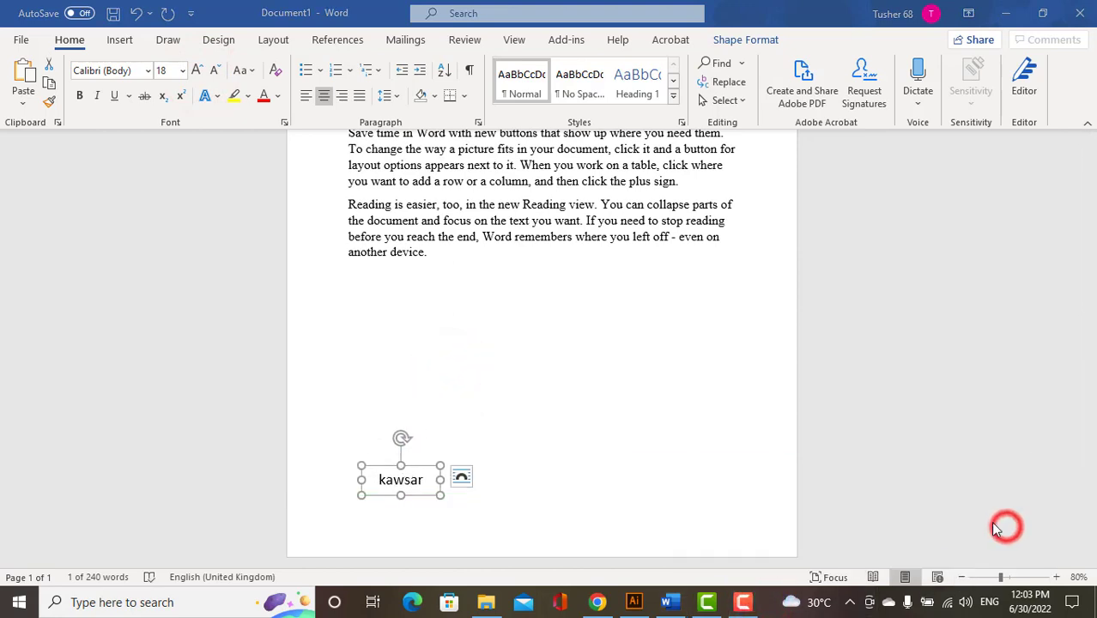
left_click_drag(413, 470, 391, 477)
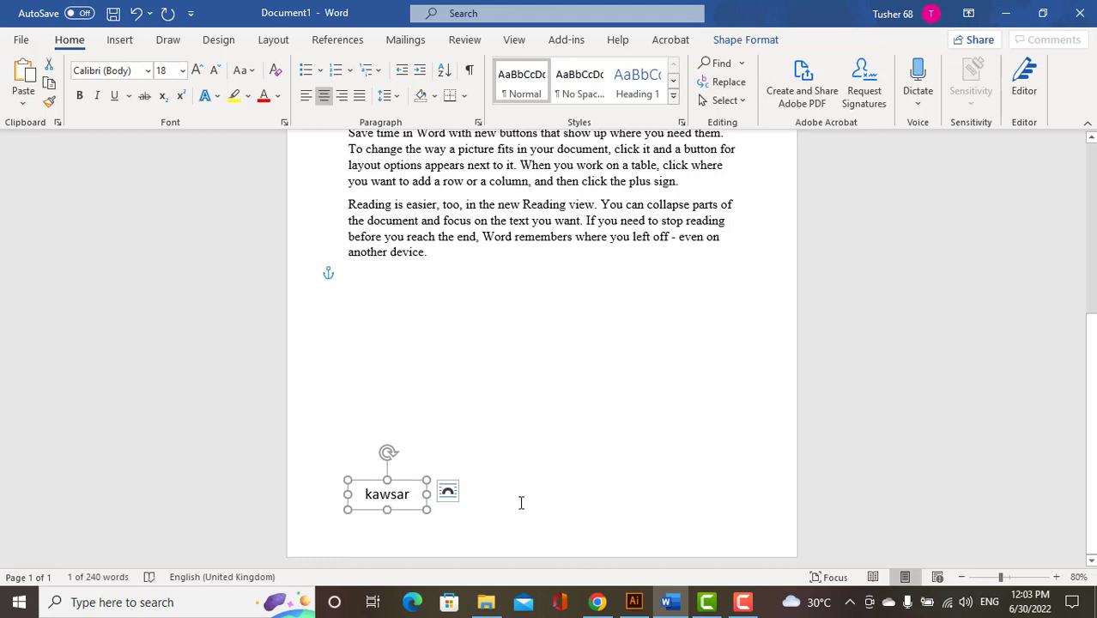
left_click(551, 484)
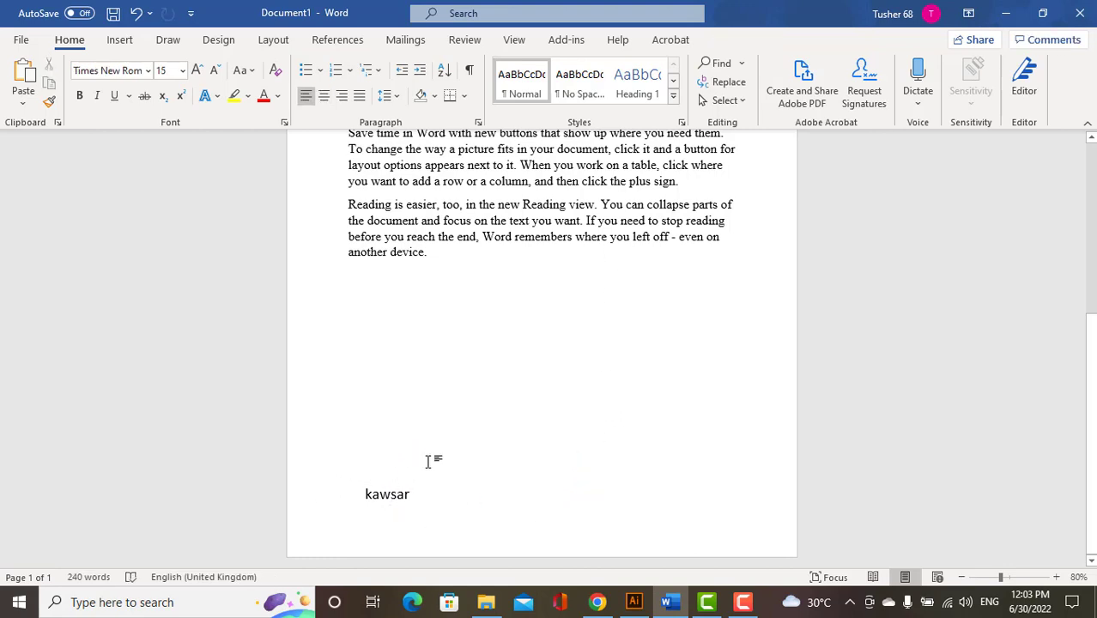
Duplicate the name box twice along the same row, at the centre and the right side of the page
left_click(387, 507)
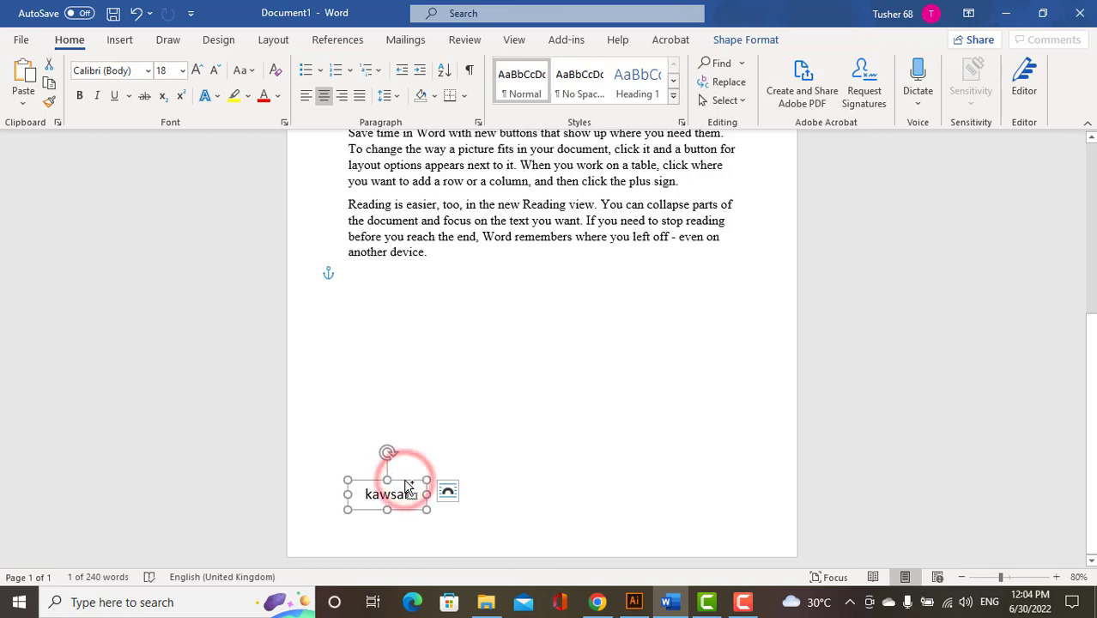
left_click_drag(407, 486, 721, 479)
left_click(679, 388)
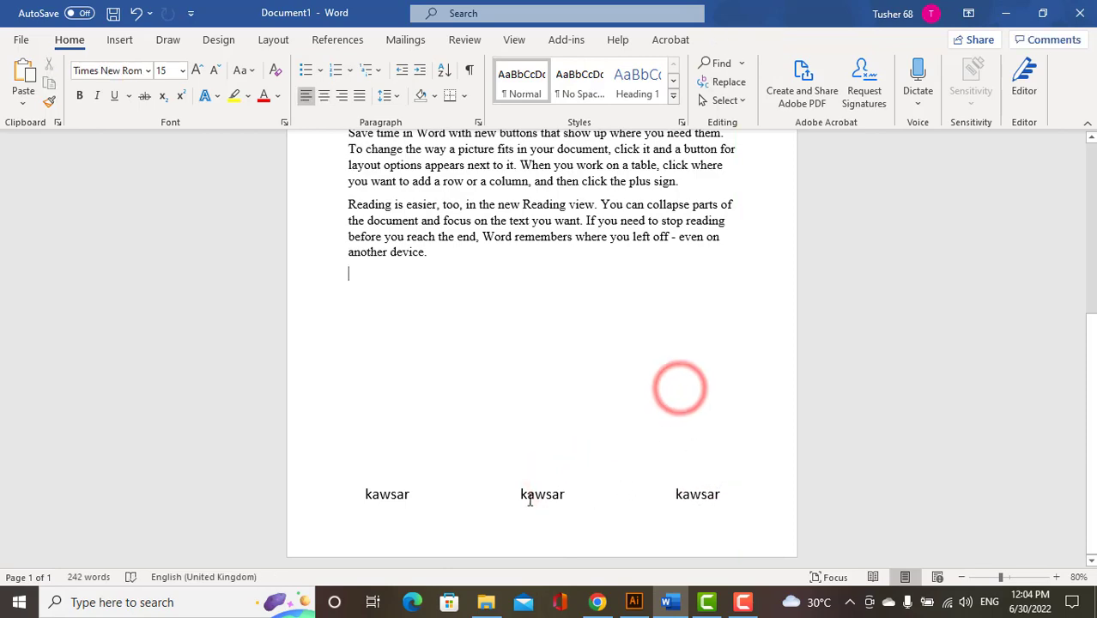
Replace the text in the middle and right name boxes with "fffffff"
scroll(632, 427, "up", 2, "ctrl")
scroll(633, 426, "up", 5, "ctrl")
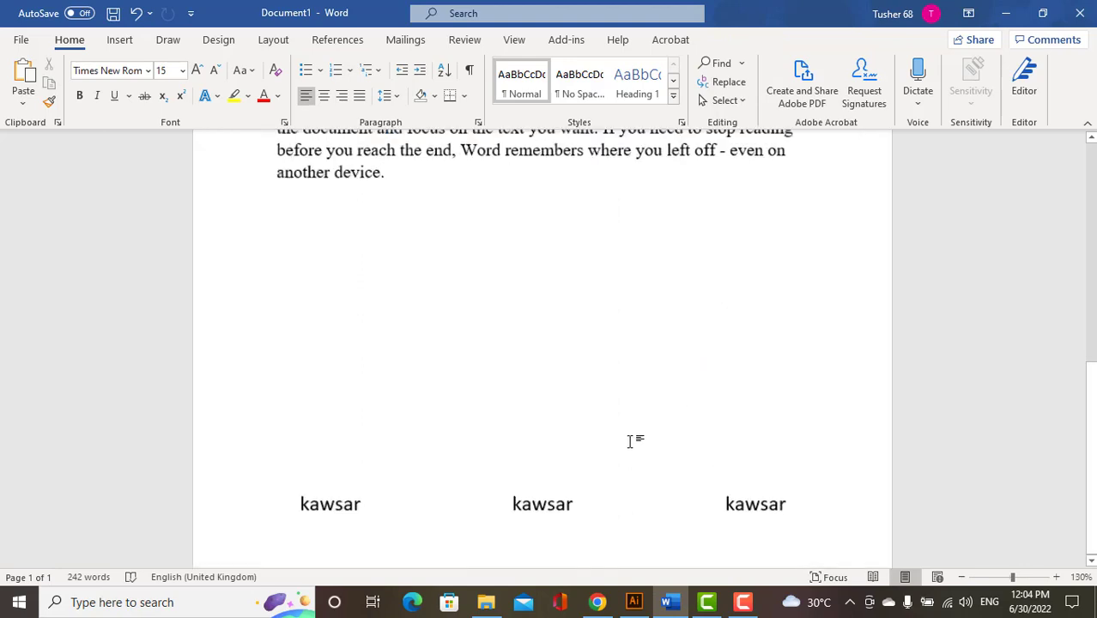
left_click(560, 429)
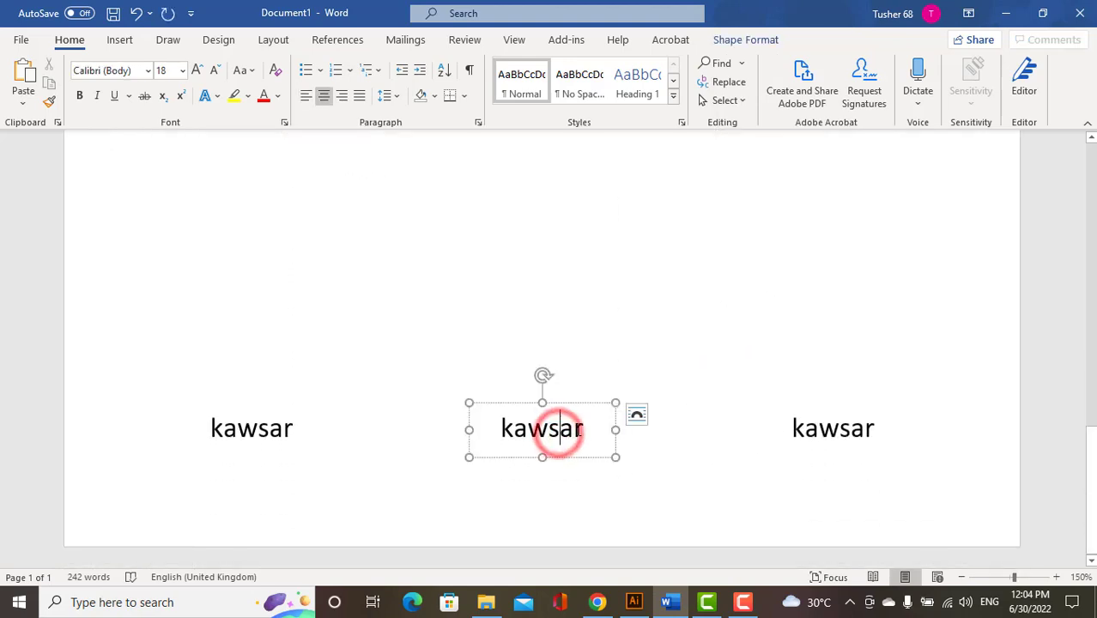
left_click(598, 427)
type("fffffff")
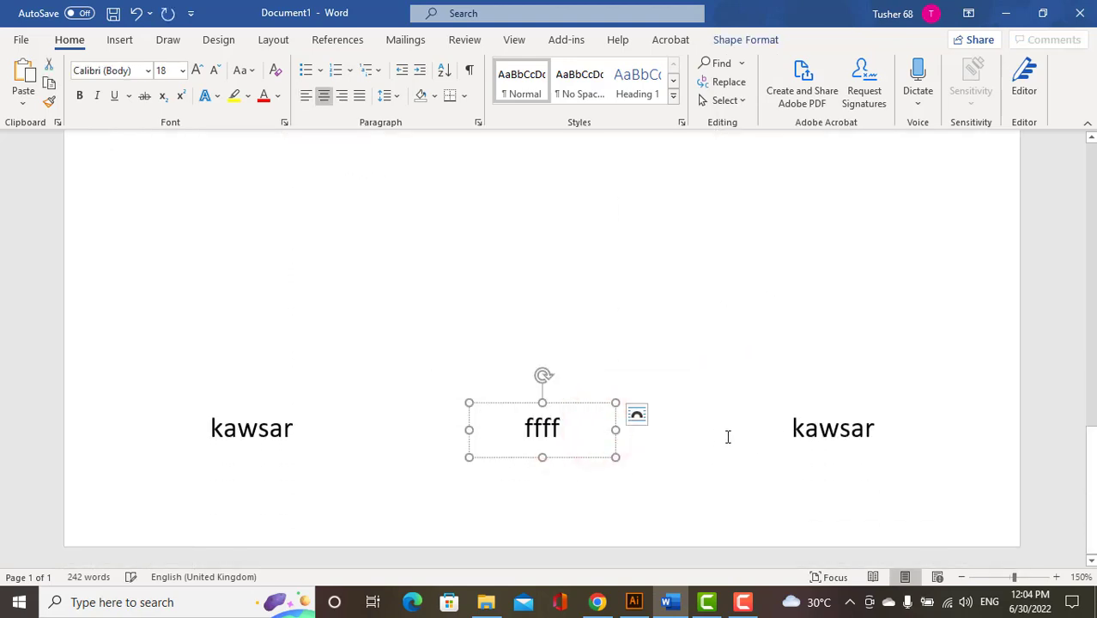
double_click(883, 424)
type("fffffff")
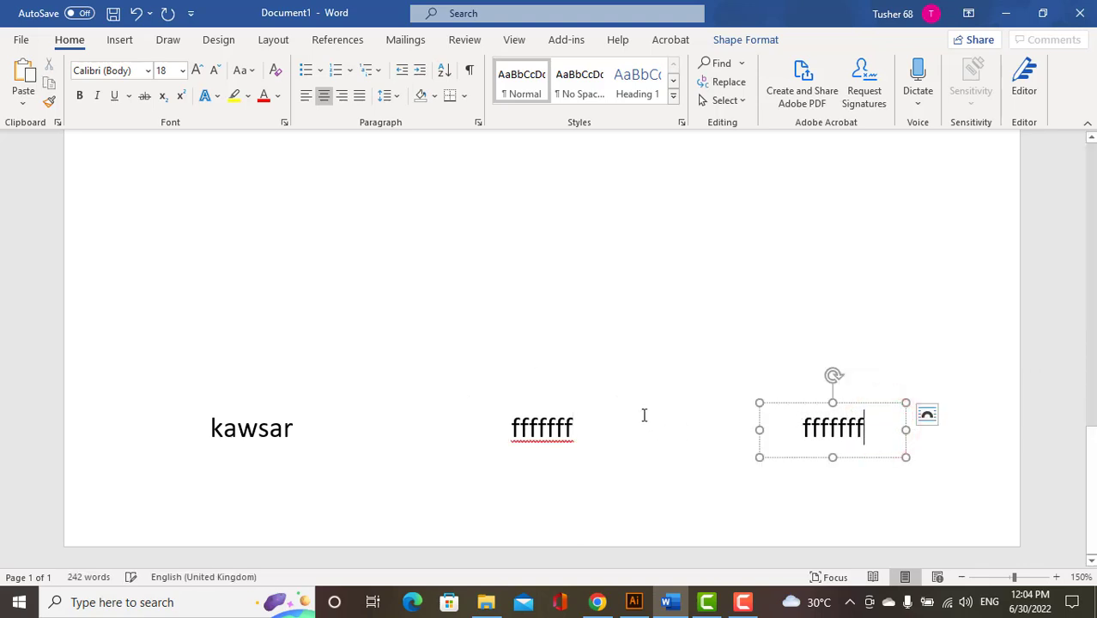
left_click(679, 286)
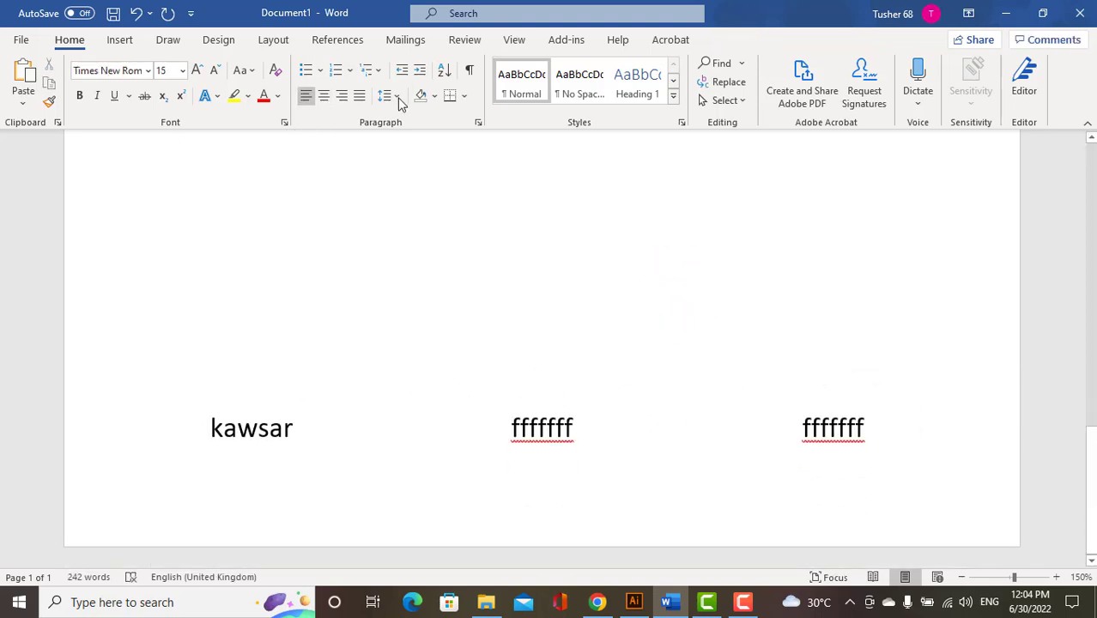
Draw a straight horizontal line about 0.71" long just above the signer's name in the left box
left_click(121, 41)
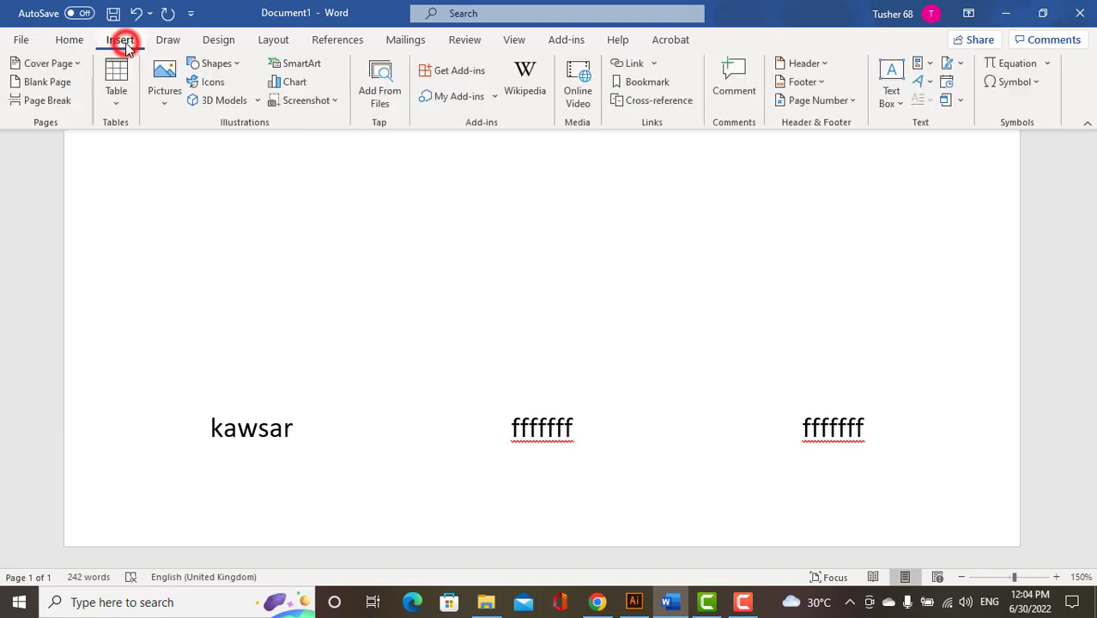
left_click(238, 71)
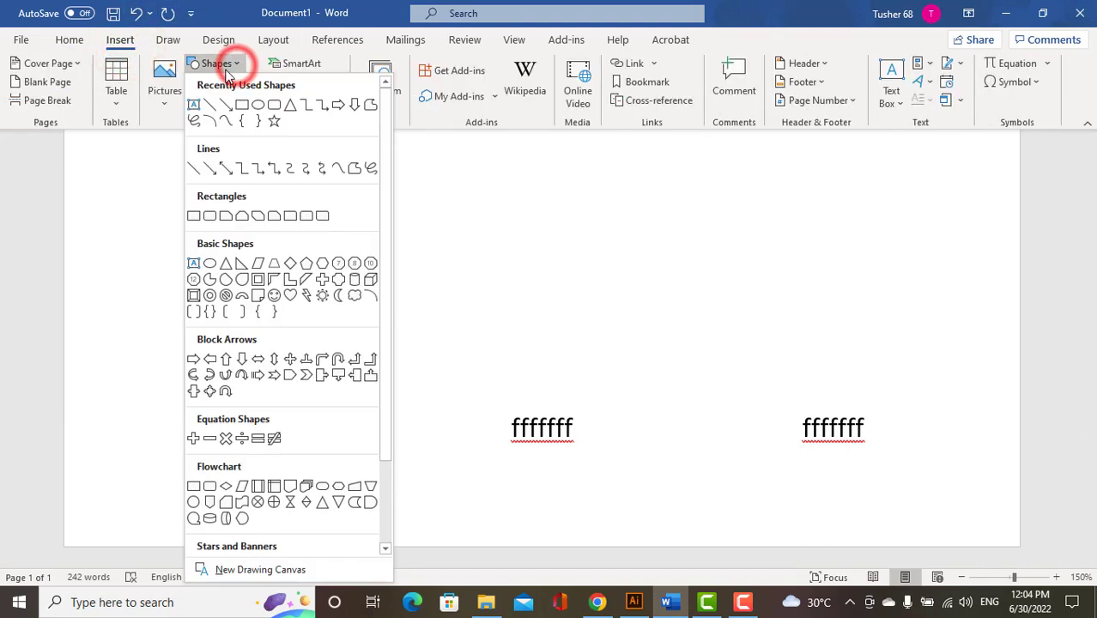
left_click(197, 171)
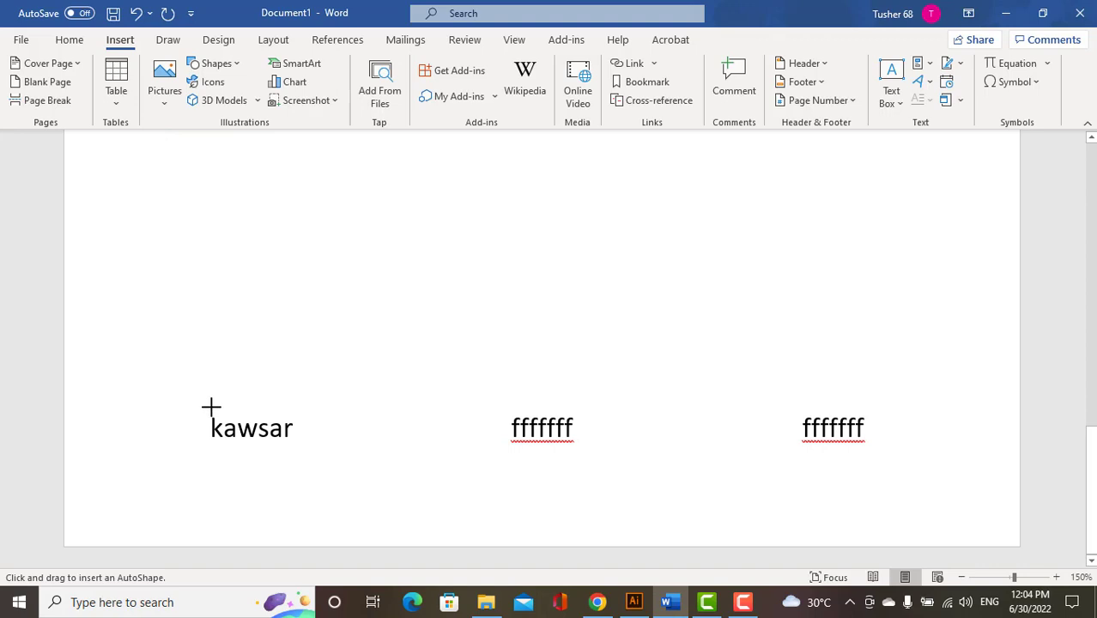
left_click_drag(211, 406, 296, 405)
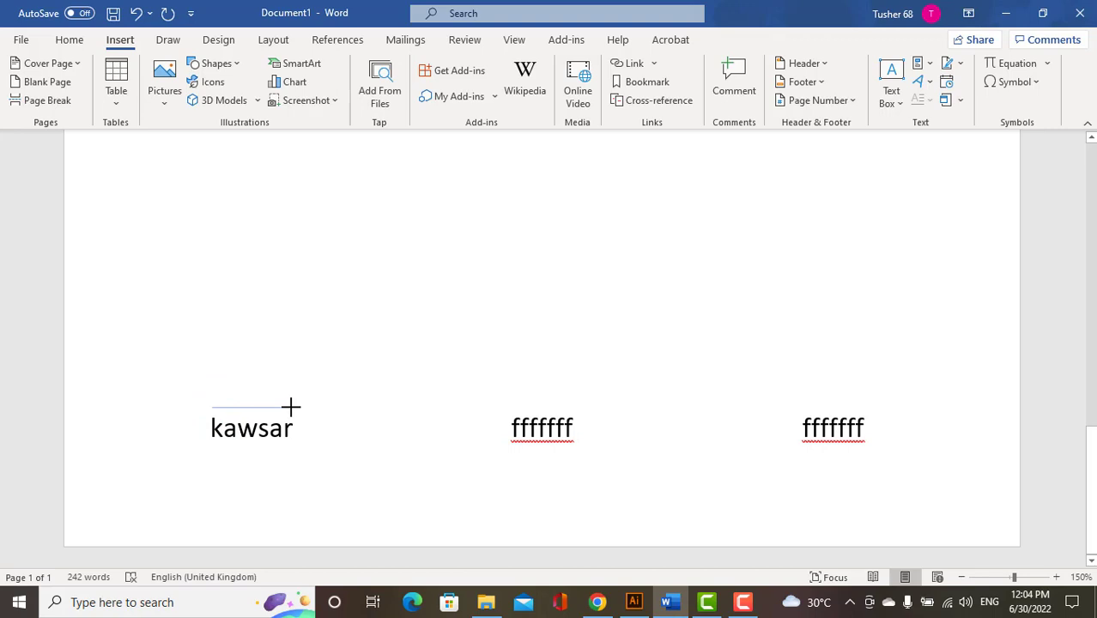
left_click_drag(293, 407, 293, 407)
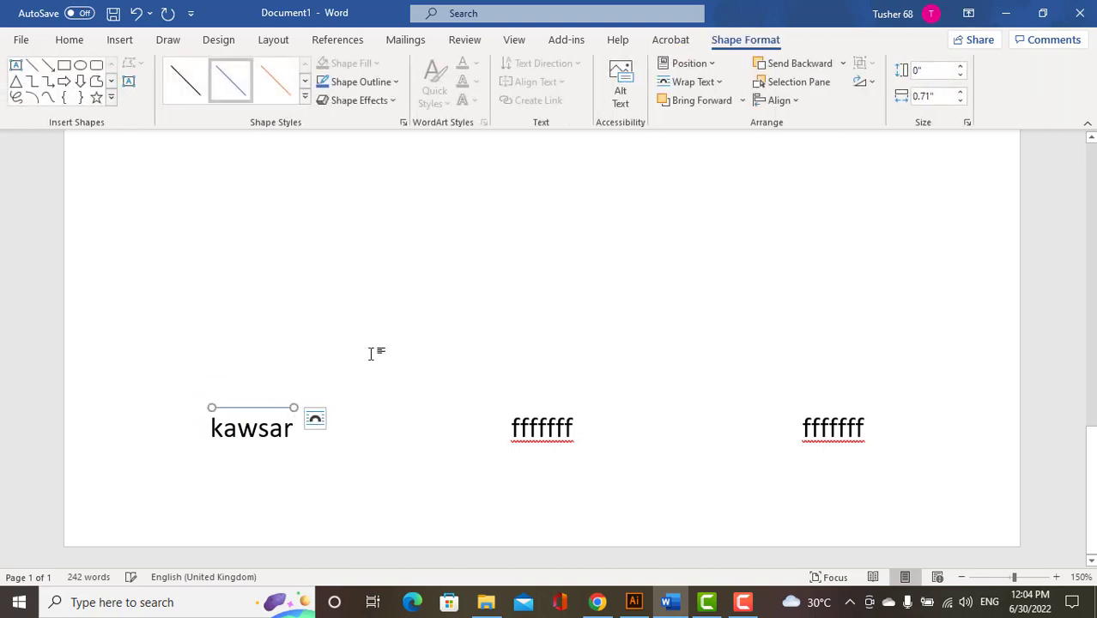
Apply the black line style to the signature line and set its weight to 1 pt
left_click(189, 79)
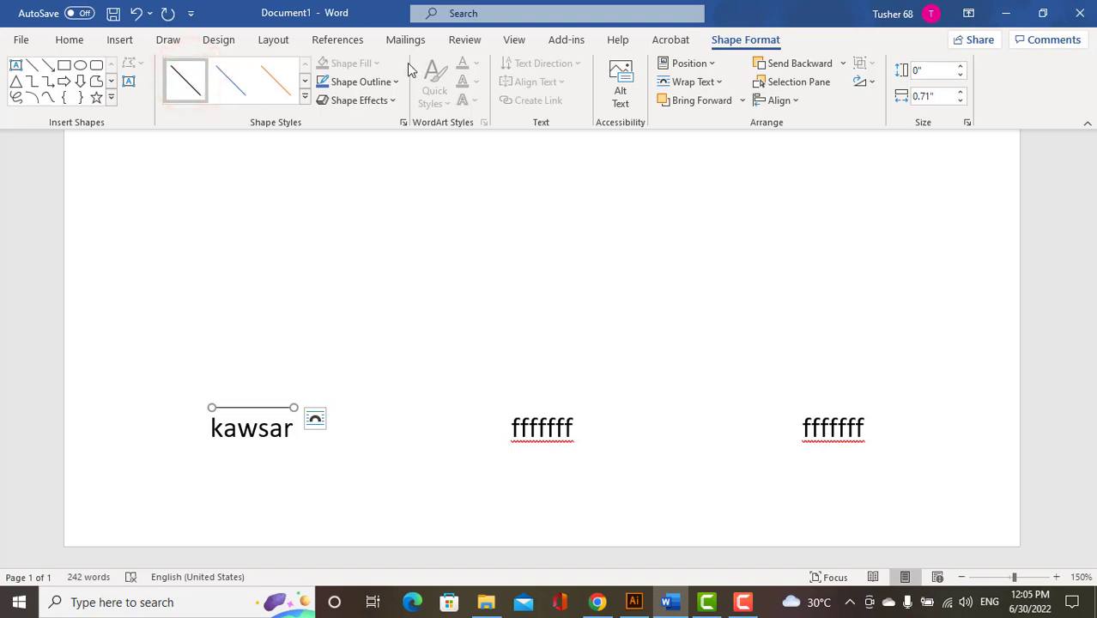
left_click(396, 82)
mouse_move(396, 310)
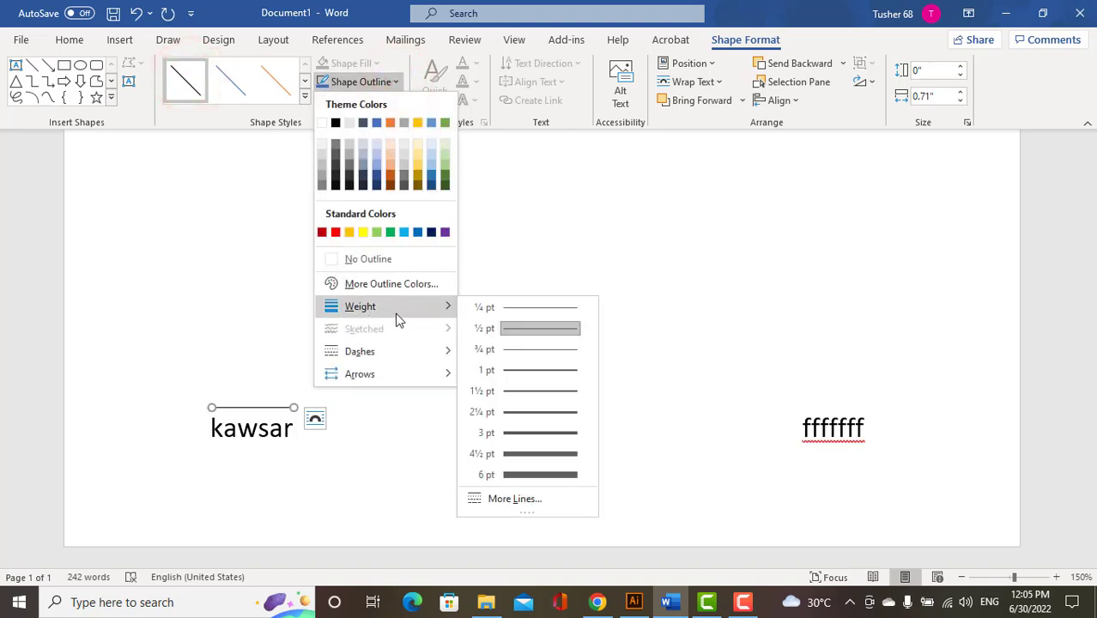
left_click(524, 362)
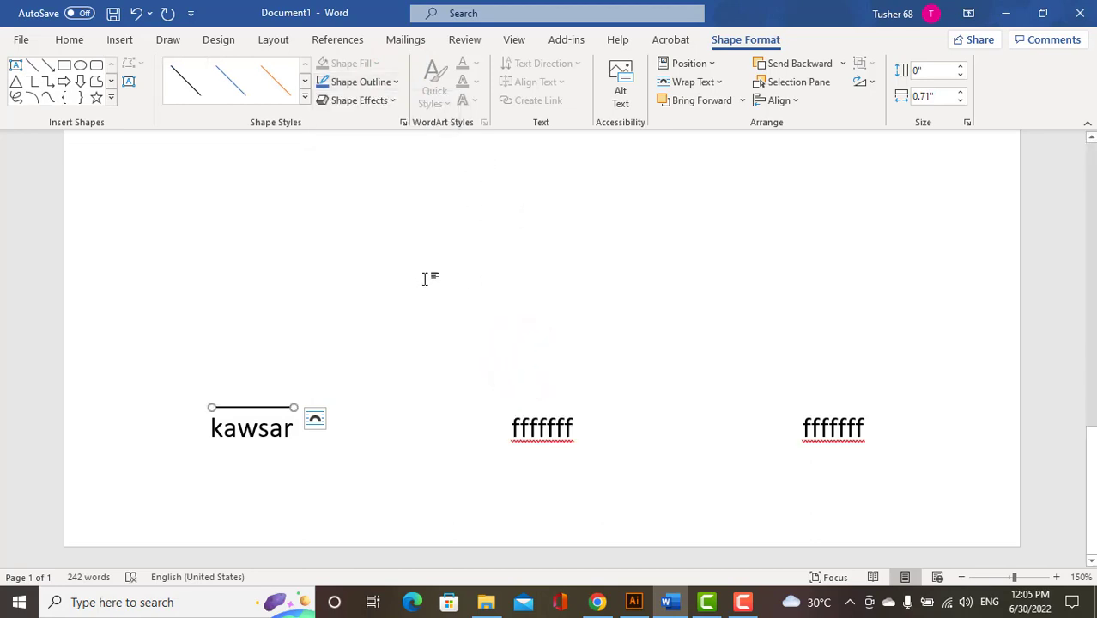
left_click(448, 328)
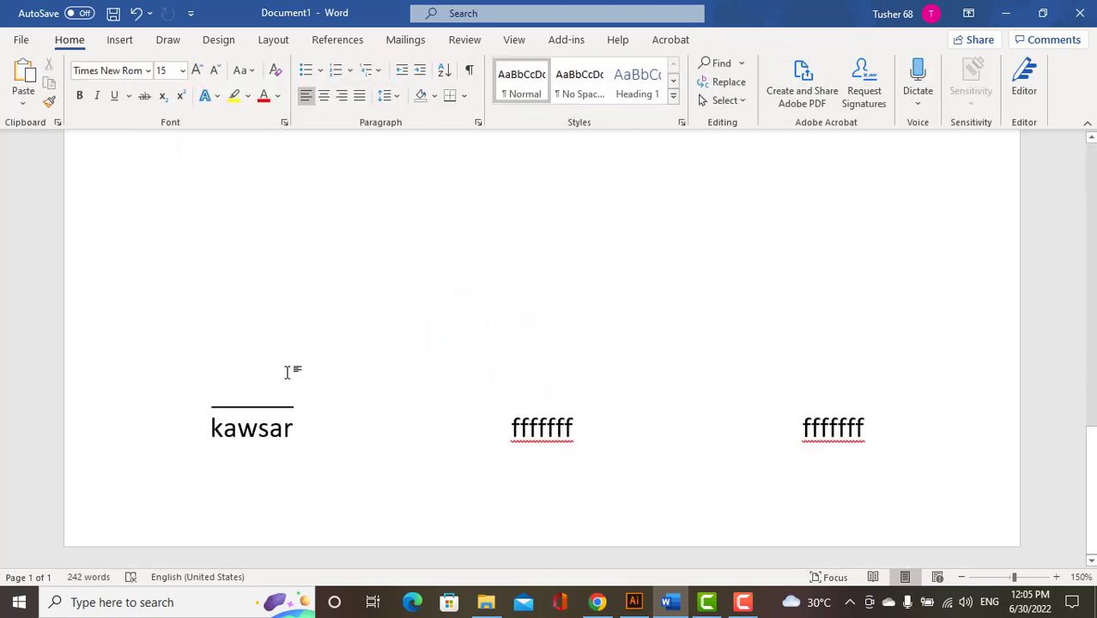
Move the left name box slightly up so the name sits closer to its signature line
left_click(269, 425)
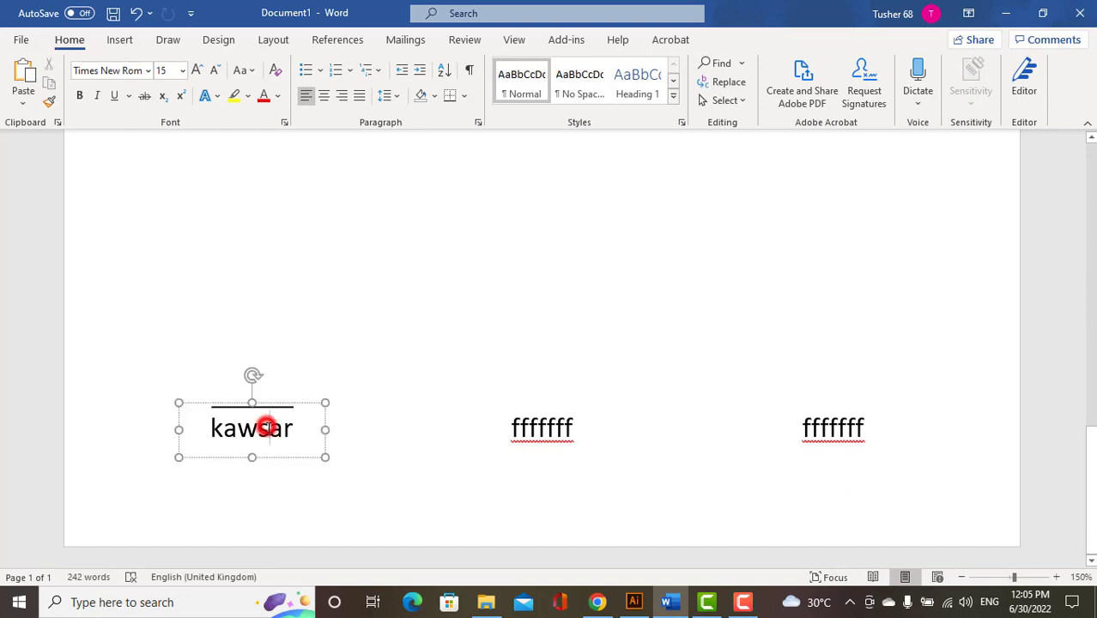
left_click(300, 376)
scroll(267, 428, "down", 2)
left_click(262, 395)
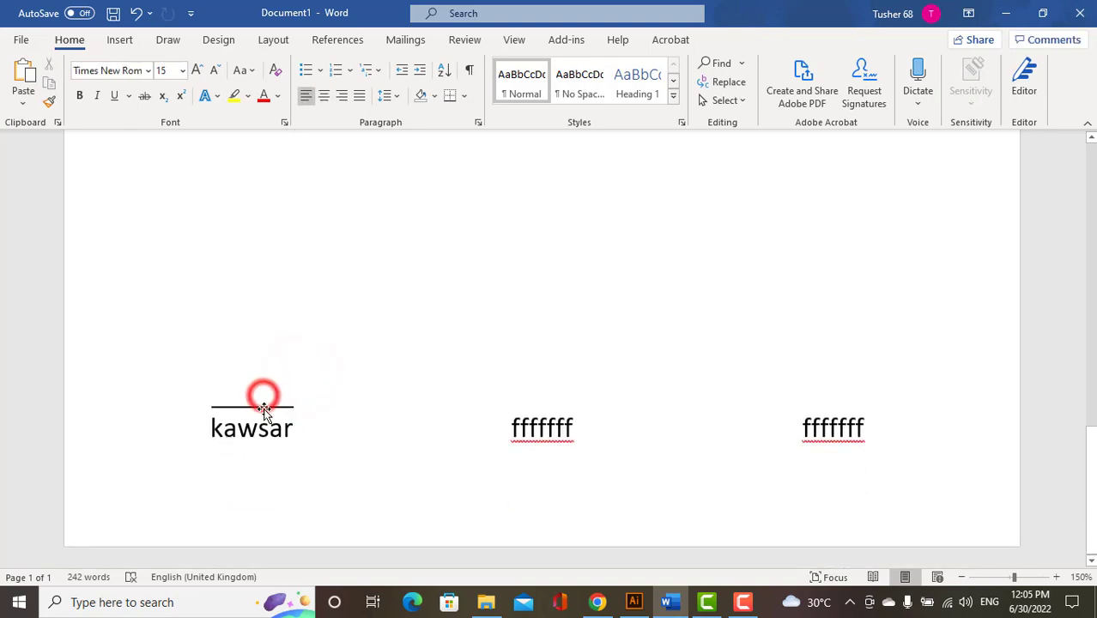
left_click_drag(265, 410, 269, 398)
left_click(446, 307)
scroll(381, 314, "down", 2)
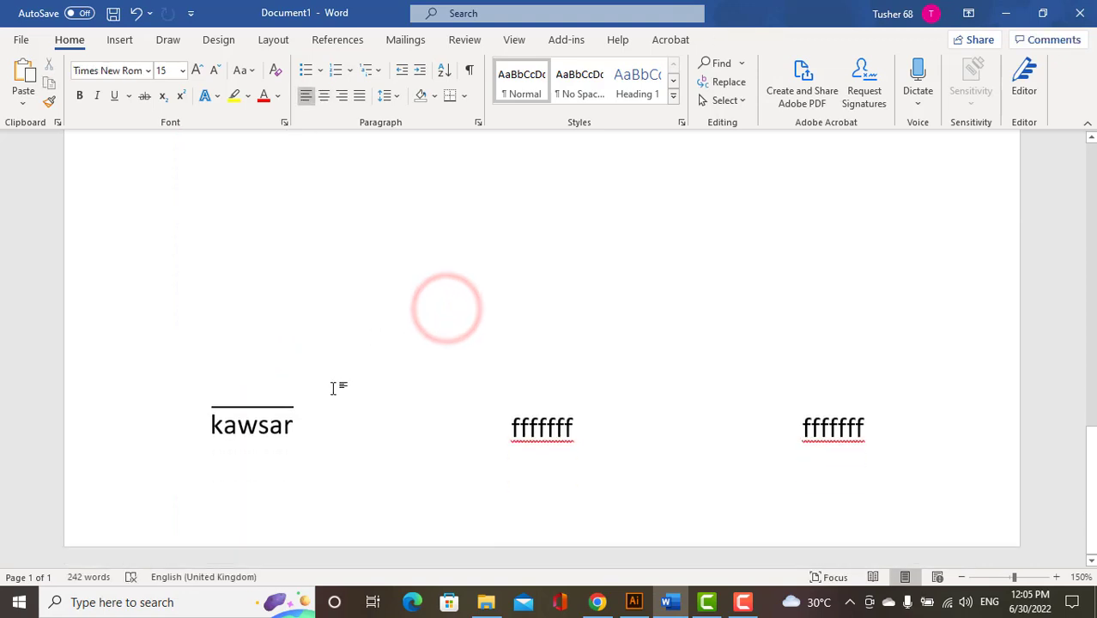
Try to duplicate the signature line beside the left name, and undo the resulting copy
left_click(269, 408)
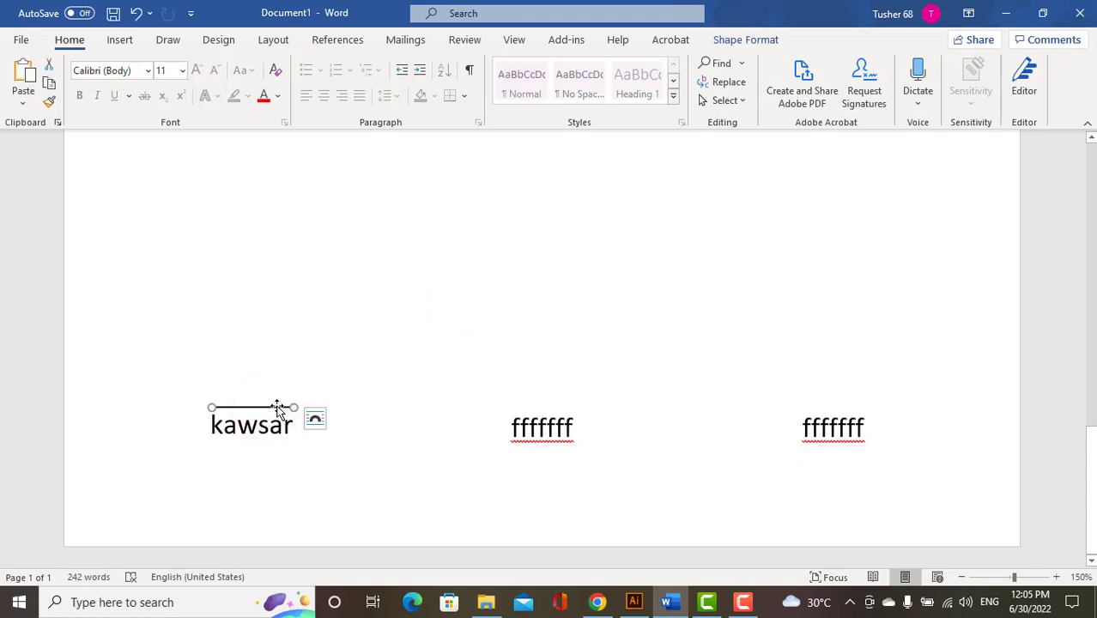
left_click_drag(279, 410, 361, 405)
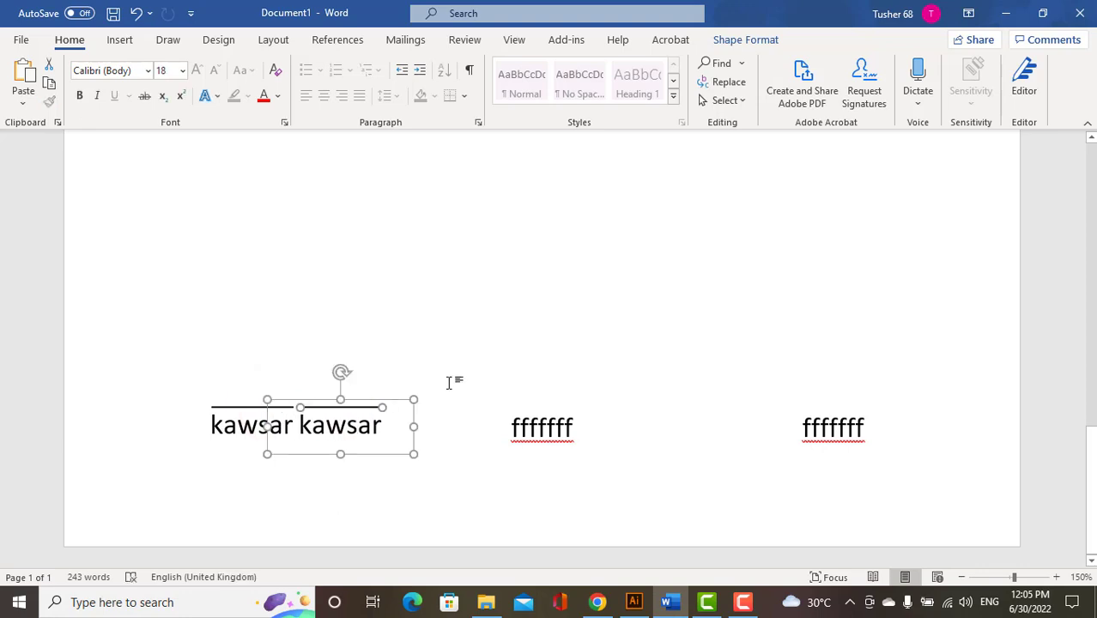
key("ctrl+z")
left_click(394, 368)
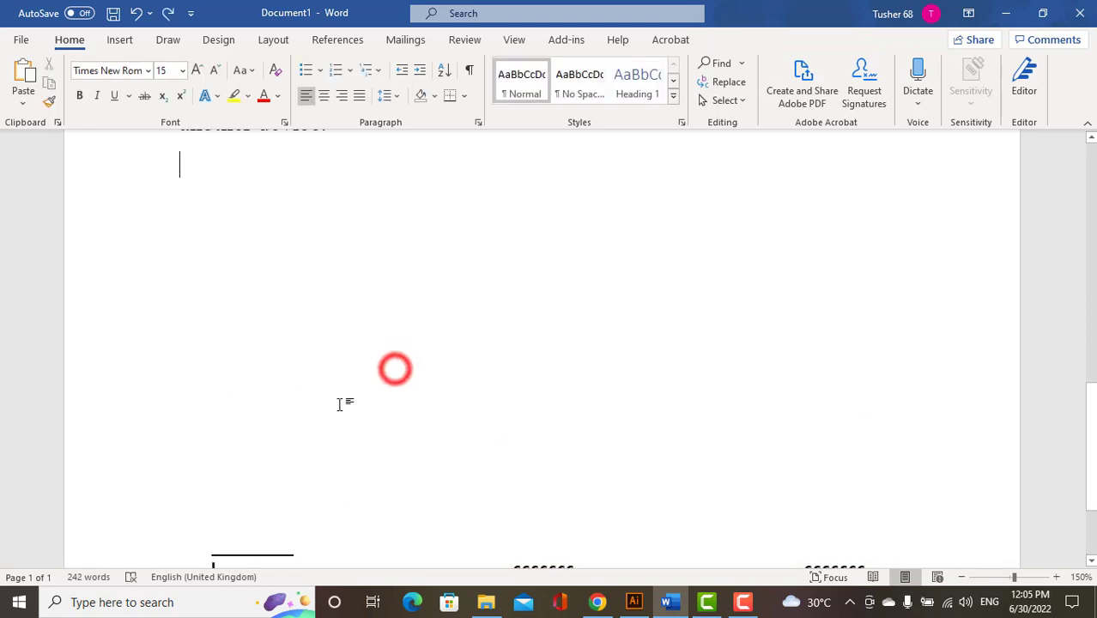
left_click(269, 426)
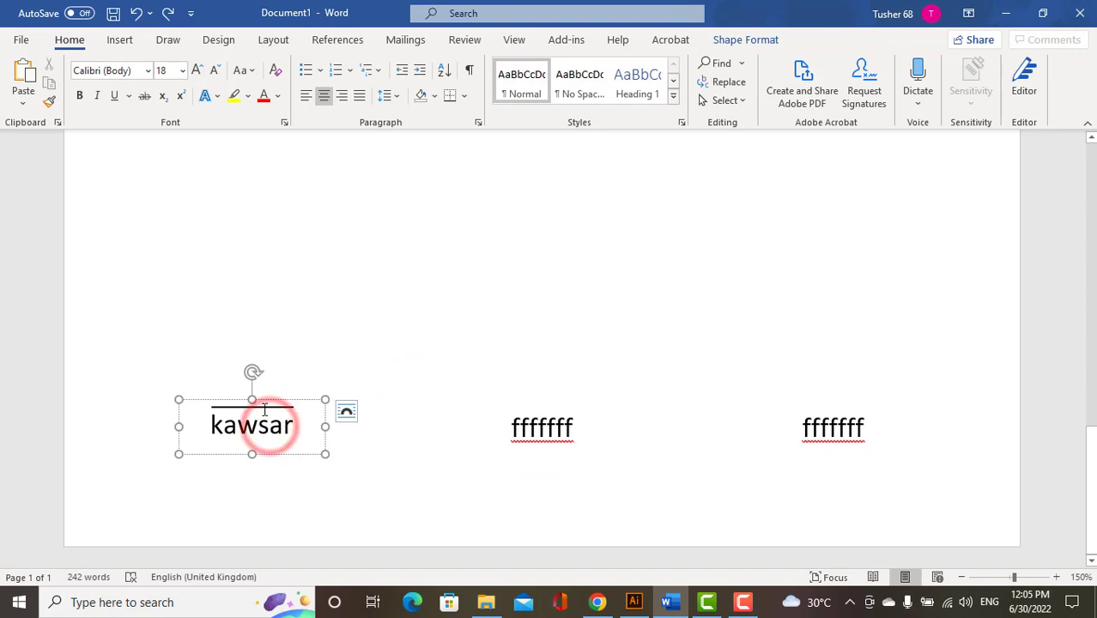
left_click(269, 404)
scroll(272, 414, "down", 3)
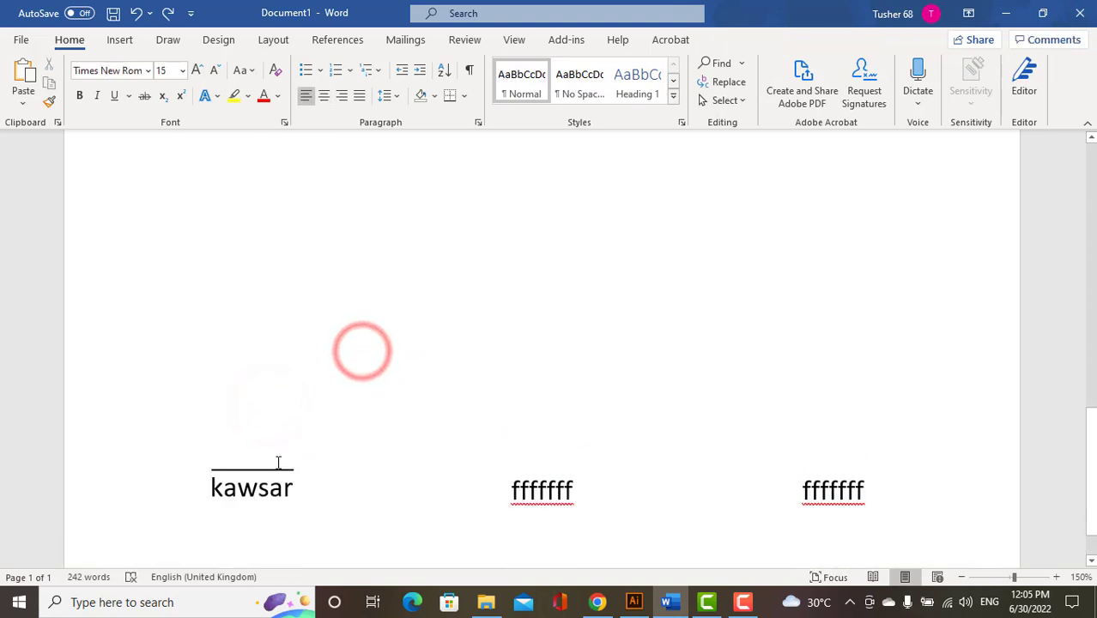
left_click(264, 405)
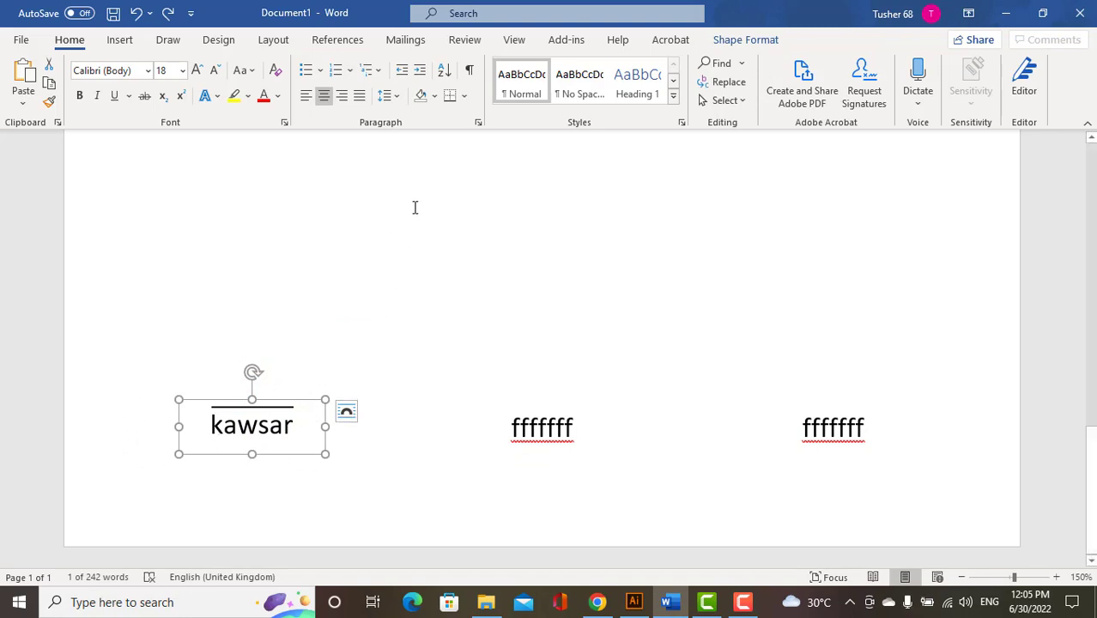
left_click(502, 269)
scroll(441, 408, "down", 3)
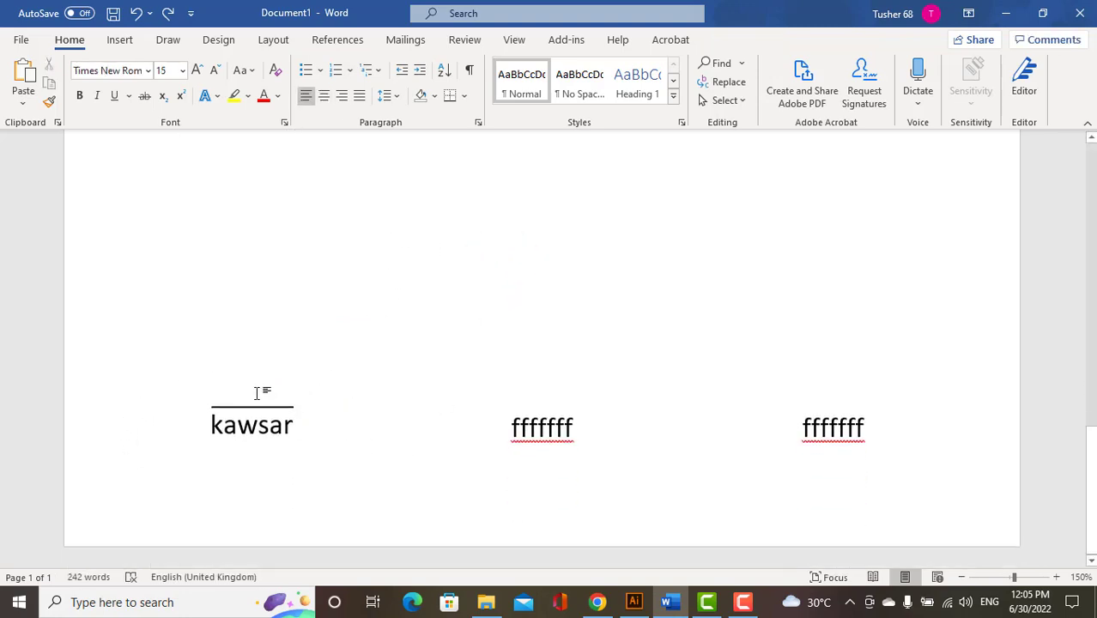
Select only the left signature line through the Selection Pane and duplicate it just above the middle name box
left_click(67, 40)
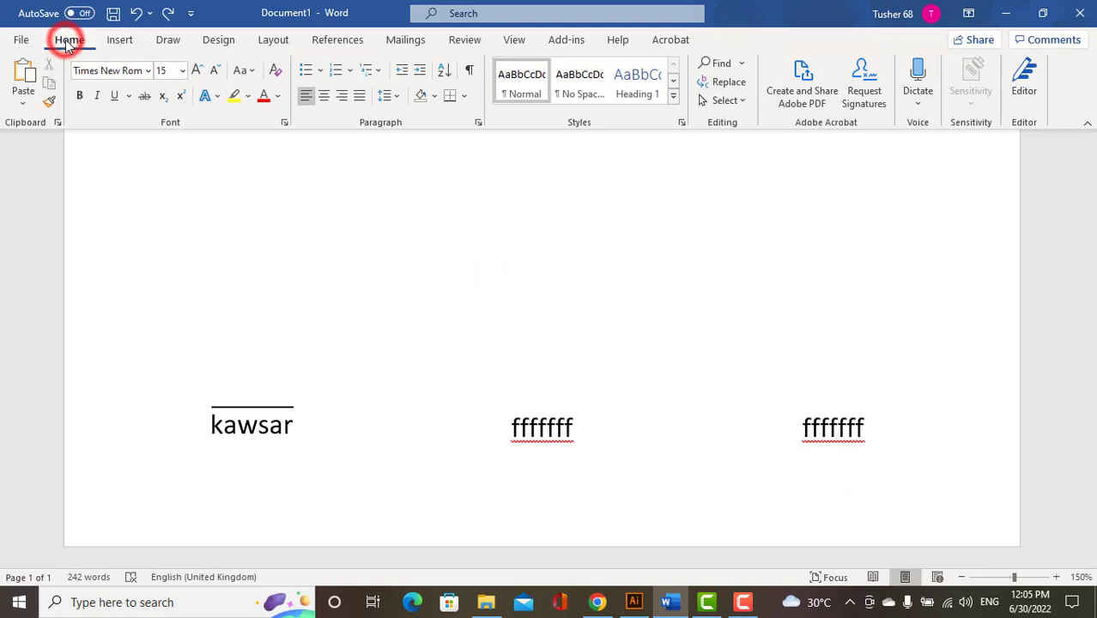
left_click(736, 101)
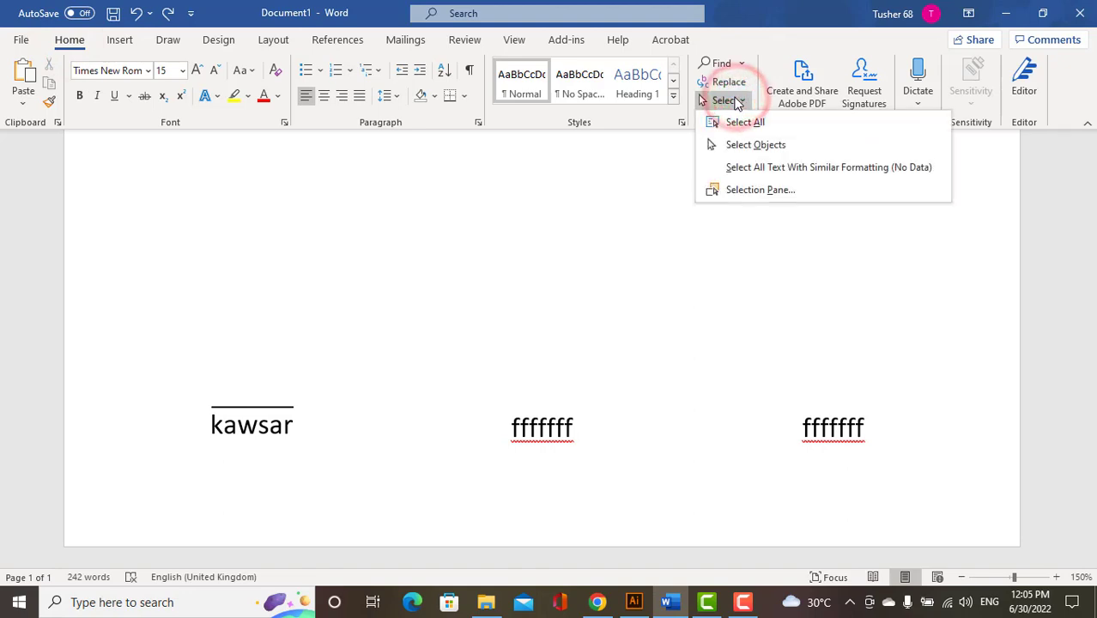
left_click(760, 189)
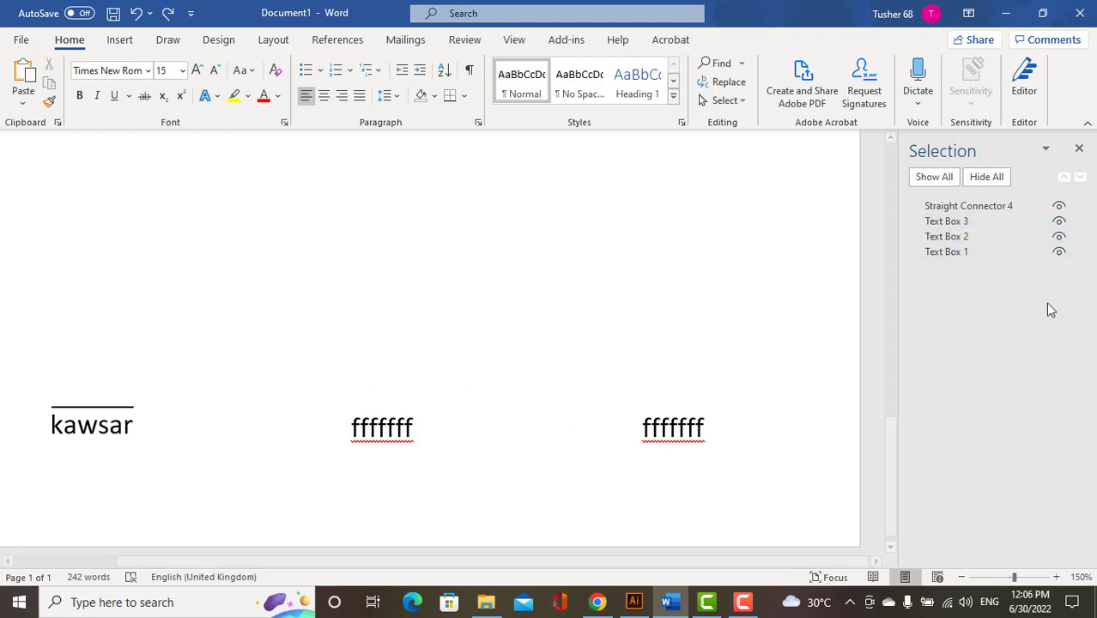
left_click(985, 210)
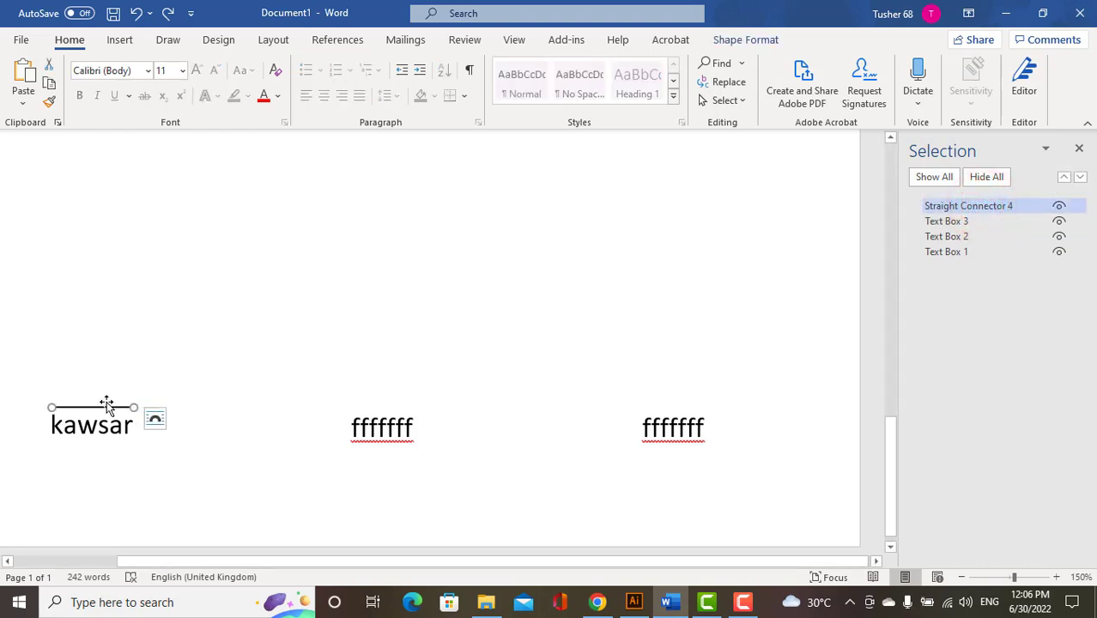
left_click(1078, 148)
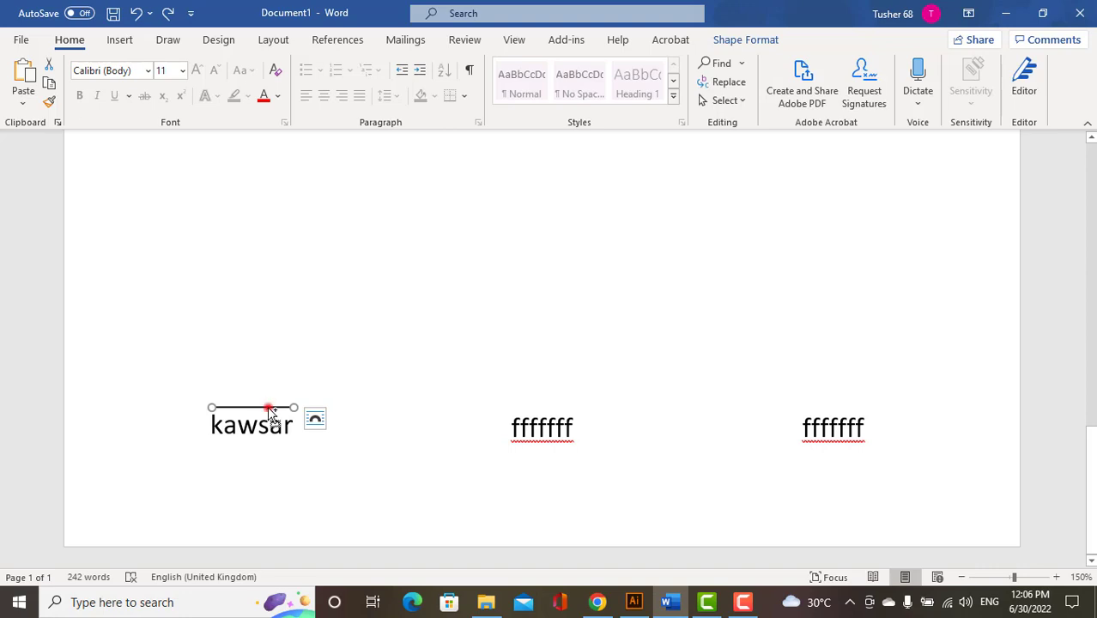
left_click_drag(269, 410, 649, 404)
key("ctrl+z")
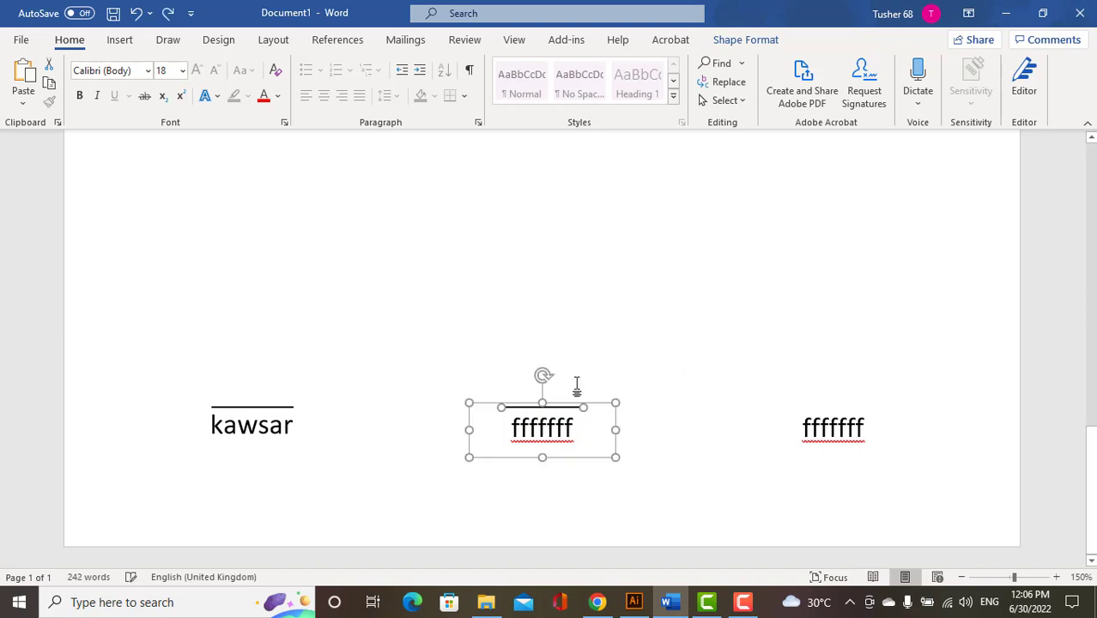
left_click(639, 357)
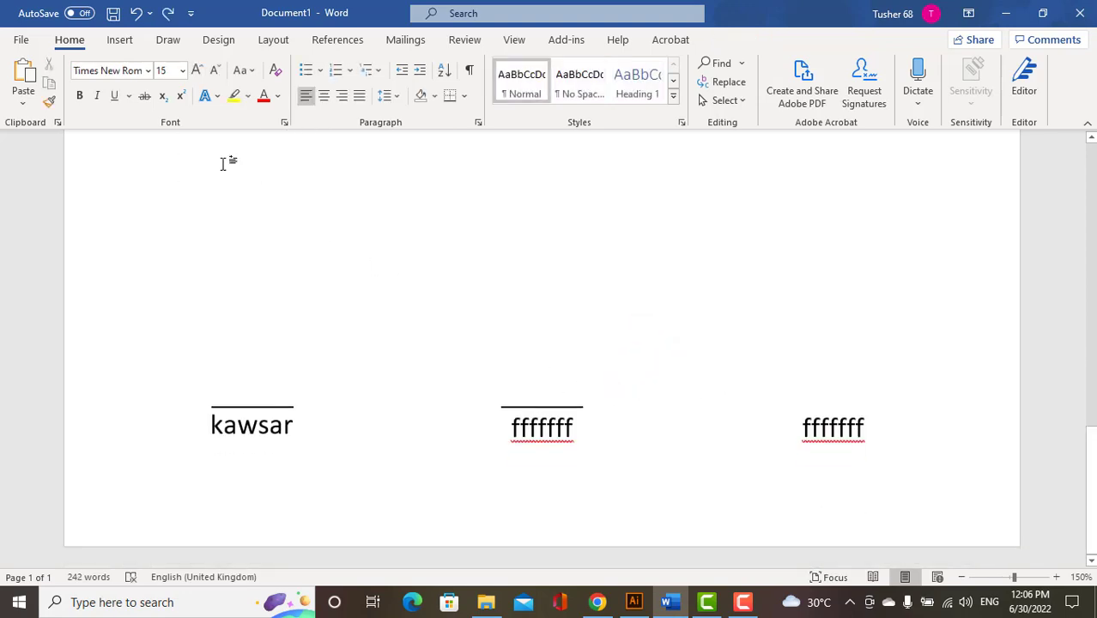
Show the Selection Pane again to list the objects on the page
left_click(733, 100)
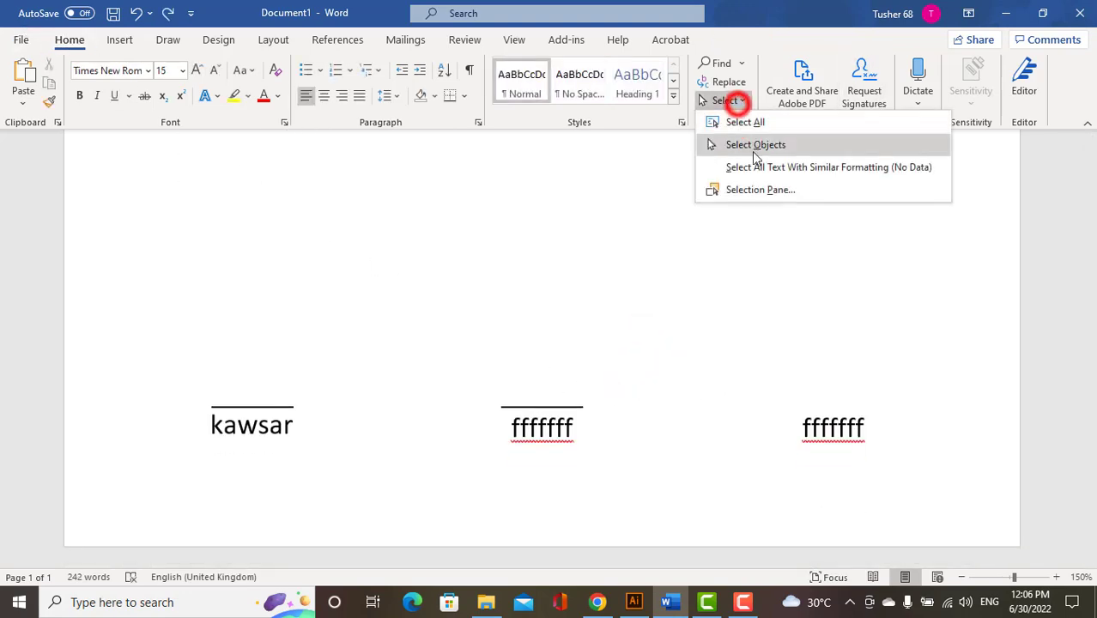
left_click(749, 188)
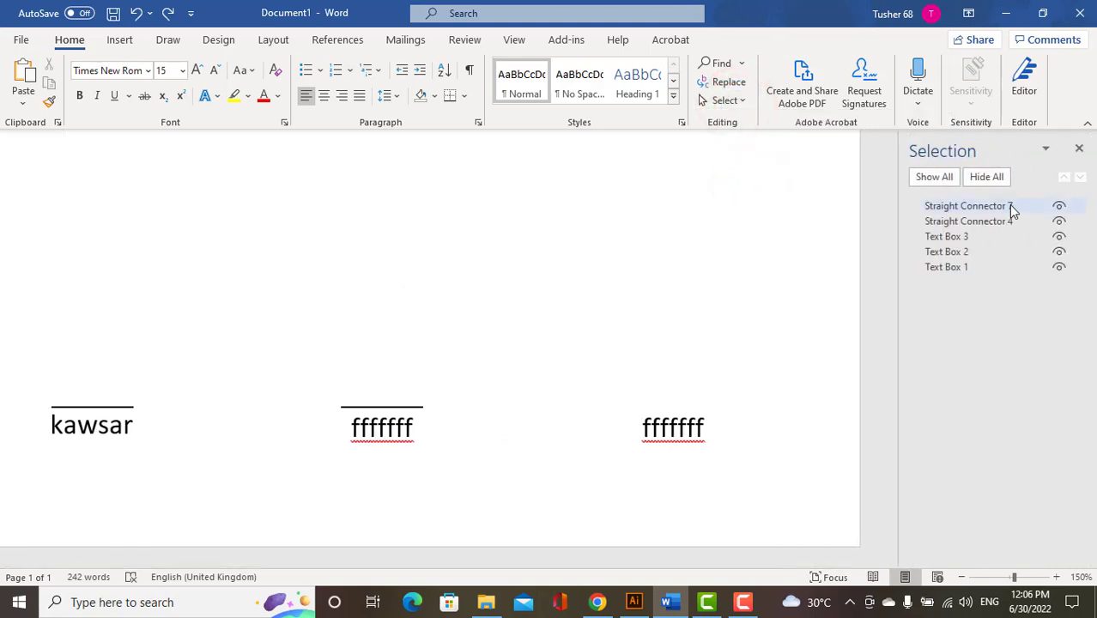
Try to duplicate the middle signature line towards the right name, and undo the resulting copy
left_click(1008, 206)
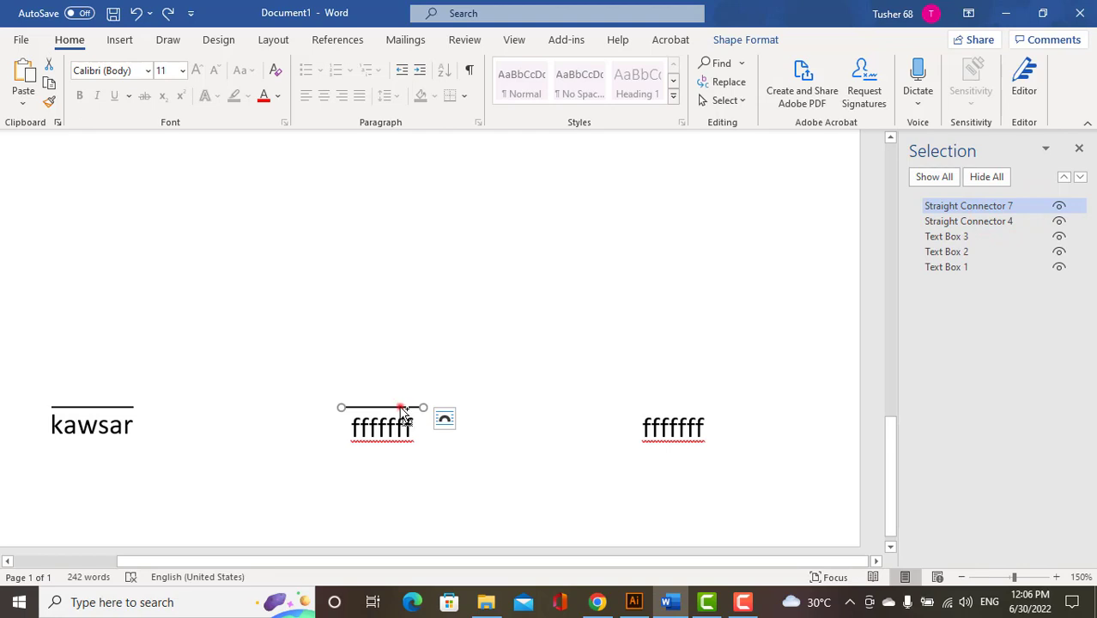
left_click_drag(403, 414, 533, 413)
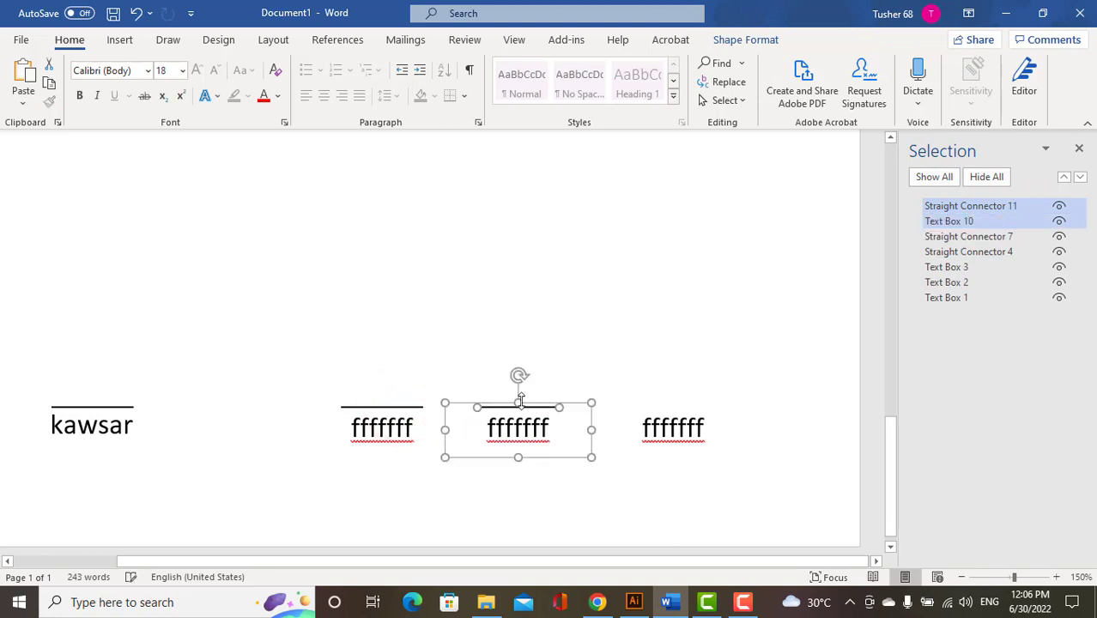
key("ctrl+z")
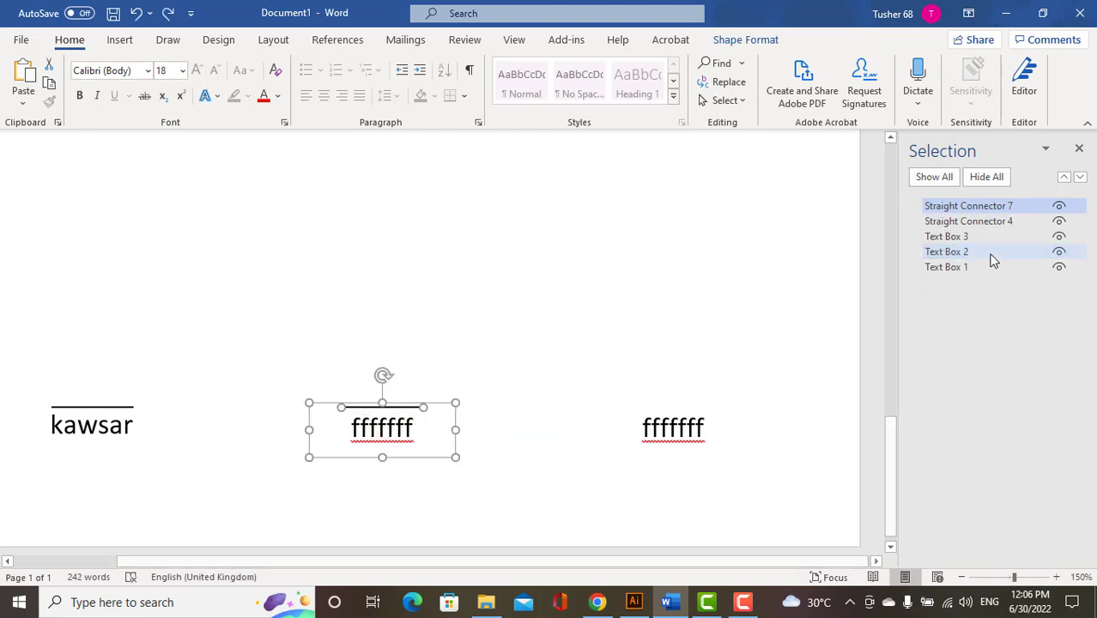
left_click(999, 306)
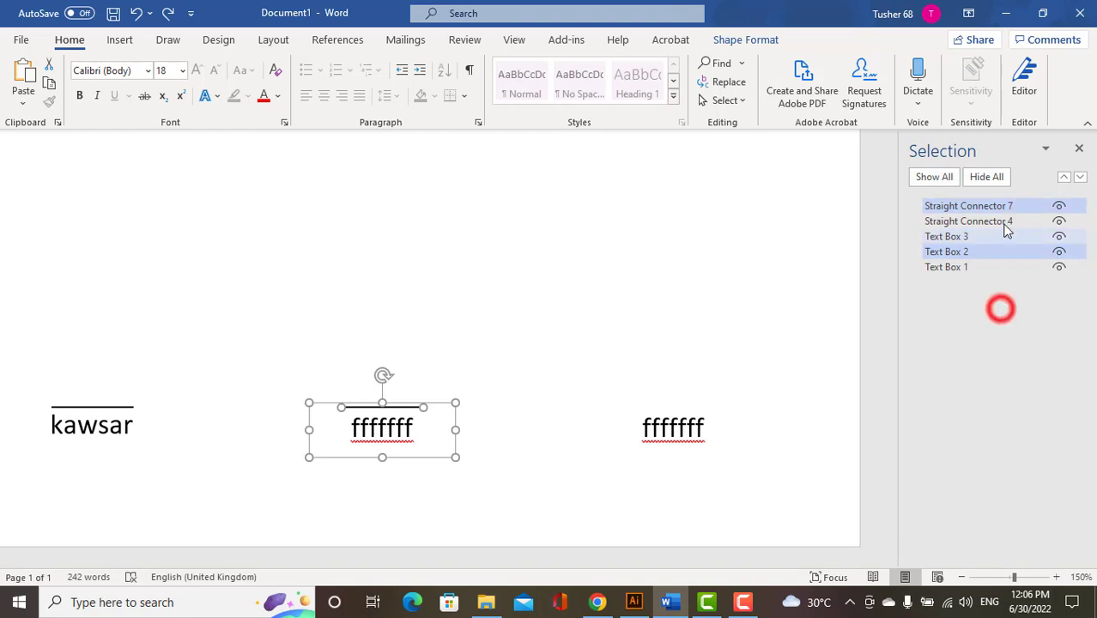
left_click(687, 311)
Duplicate the middle signature line with its name box into the gap before the right name, and clear the copied text
left_click(1003, 205)
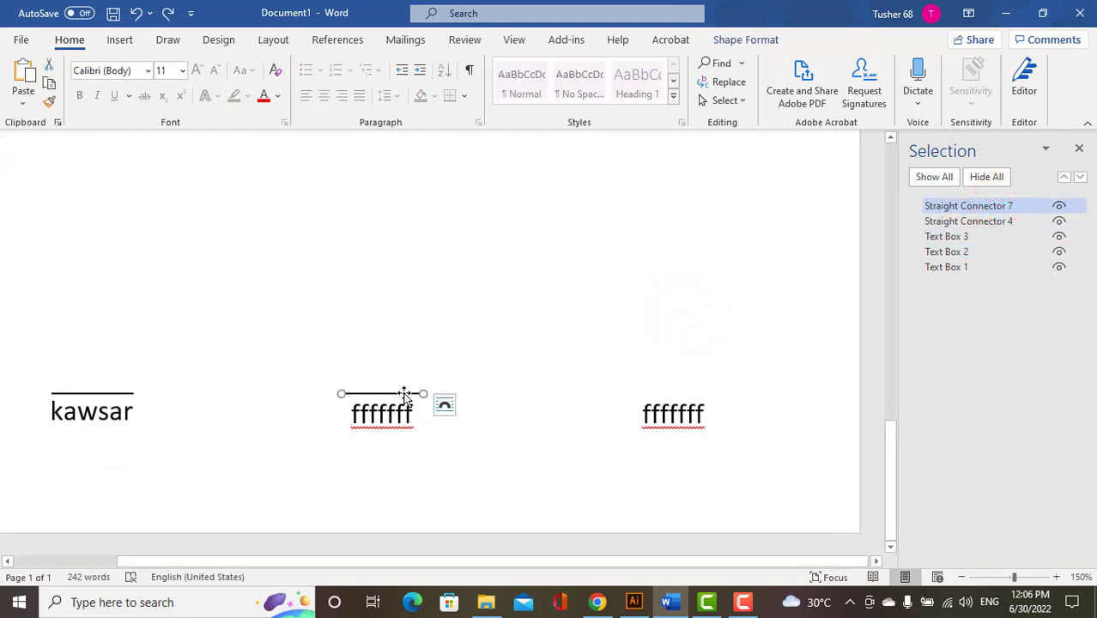
left_click_drag(404, 394, 565, 385)
left_click(550, 417)
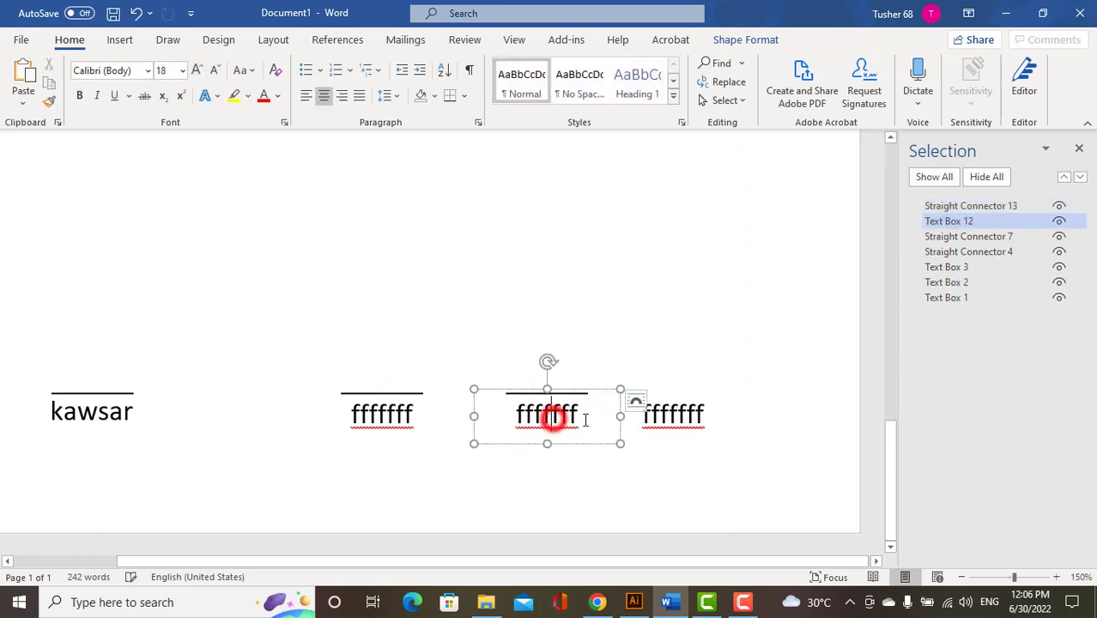
left_click(587, 496)
left_click(594, 422)
double_click(509, 424)
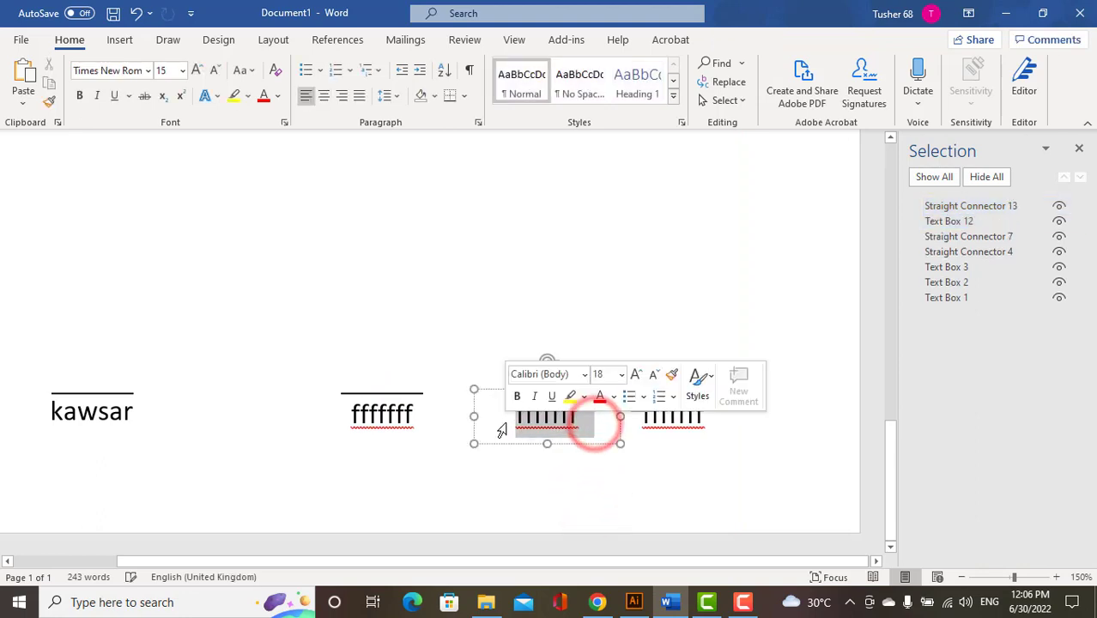
key("Delete")
left_click(615, 331)
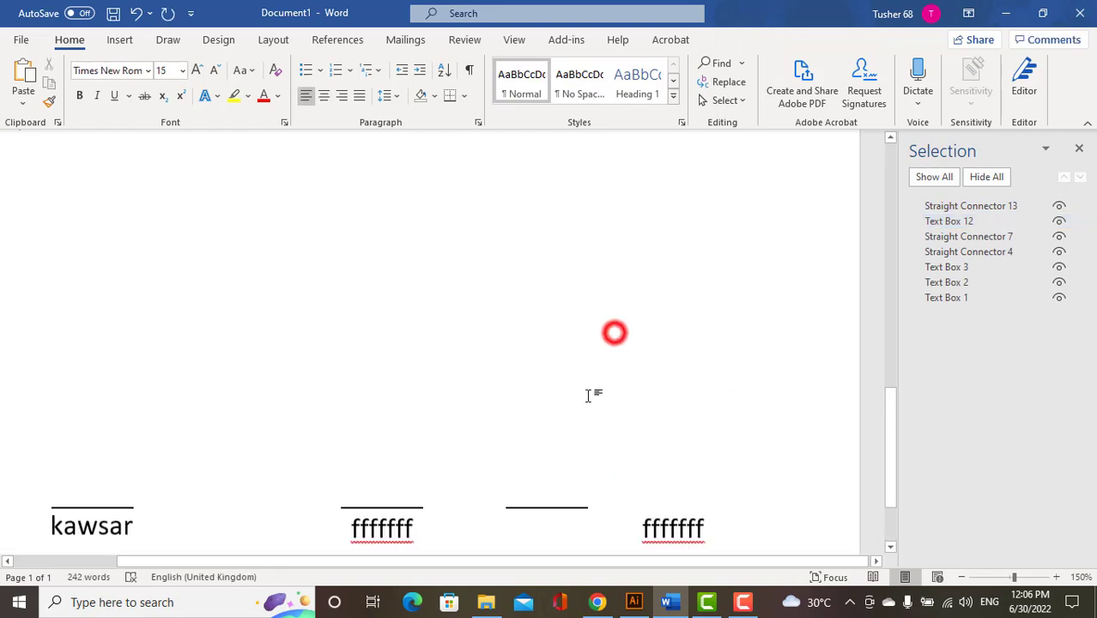
Delete the empty name box under the copied signature line, keeping the line
scroll(569, 406, "down", 2)
left_click(563, 416)
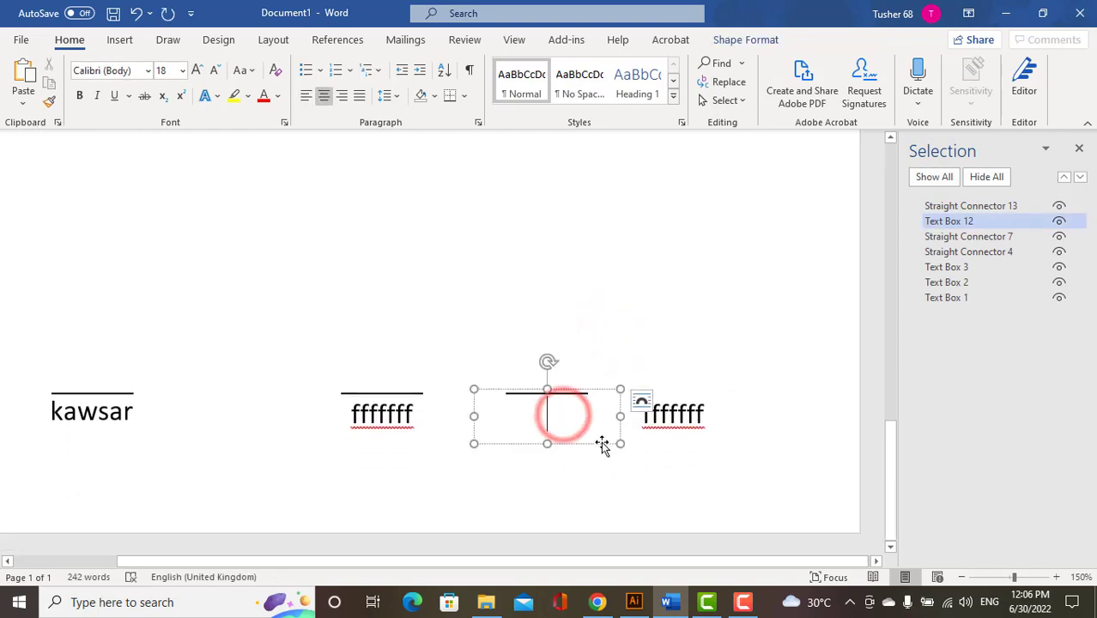
left_click(600, 443)
key("Delete")
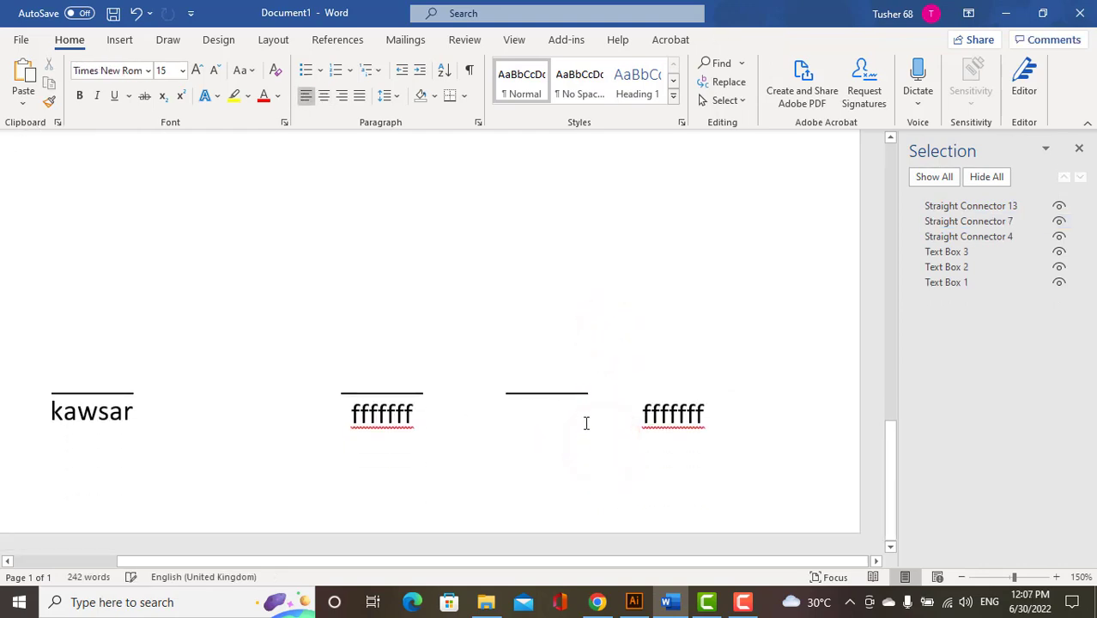
Move the copied signature line to just above the right name box and close the Selection Pane
left_click(569, 392)
scroll(576, 412, "down", 2)
left_click(561, 393)
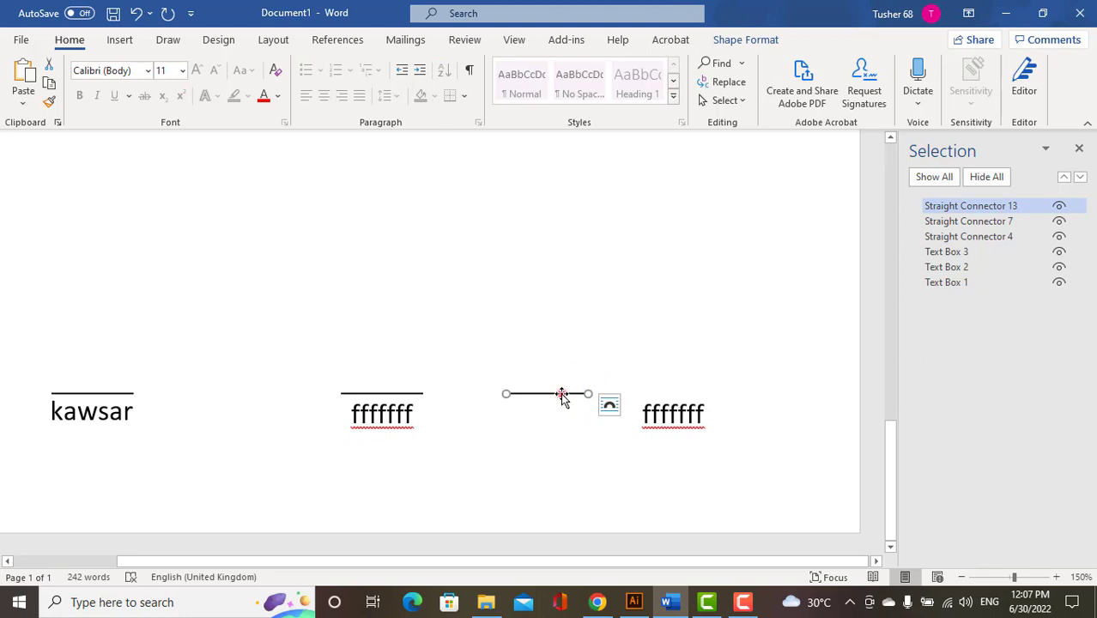
left_click_drag(561, 394, 684, 396)
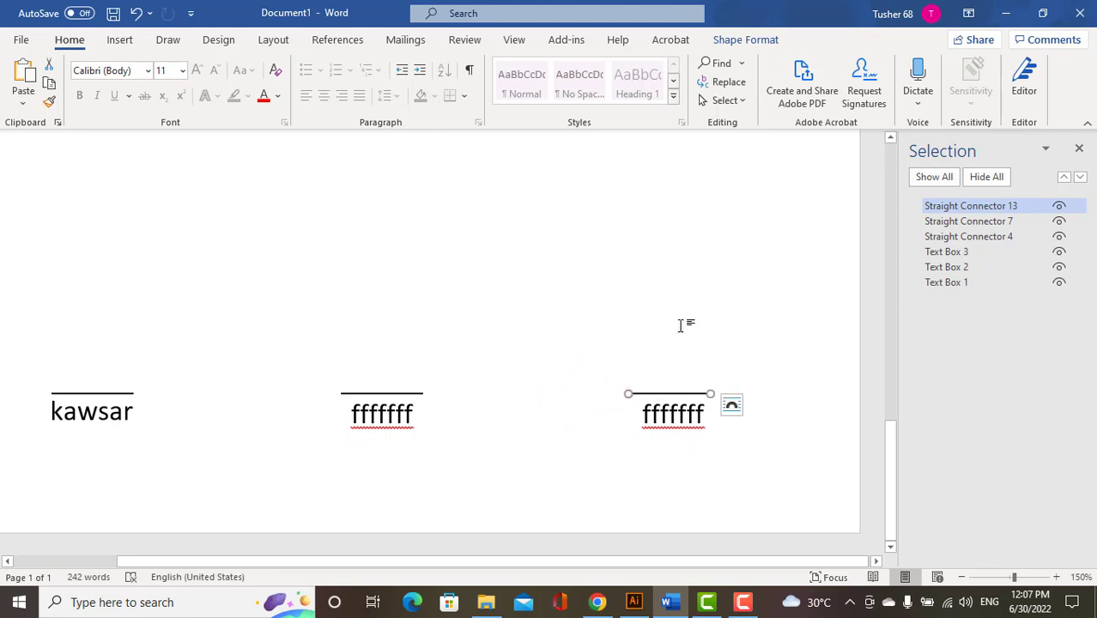
scroll(703, 314, "down", 3)
left_click(1079, 151)
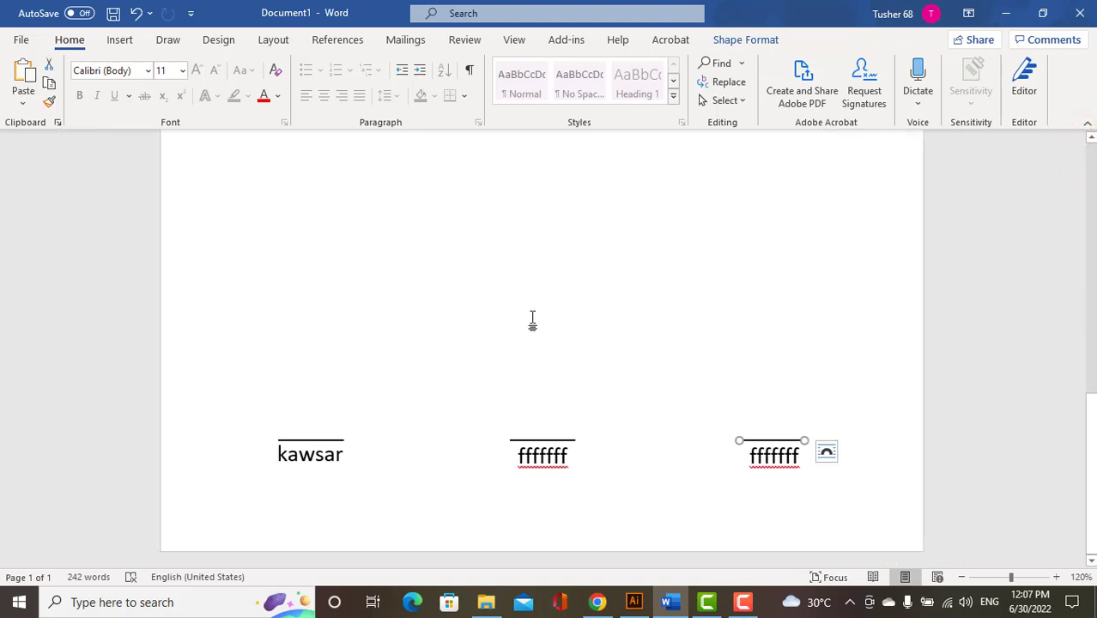
left_click(532, 319)
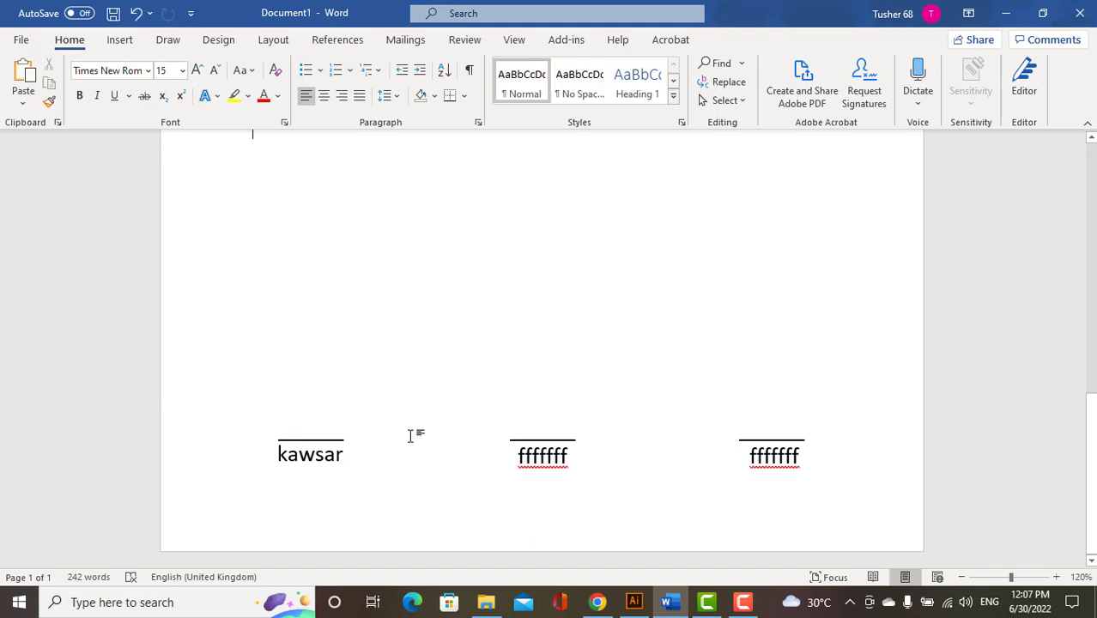
scroll(658, 252, "up", 5)
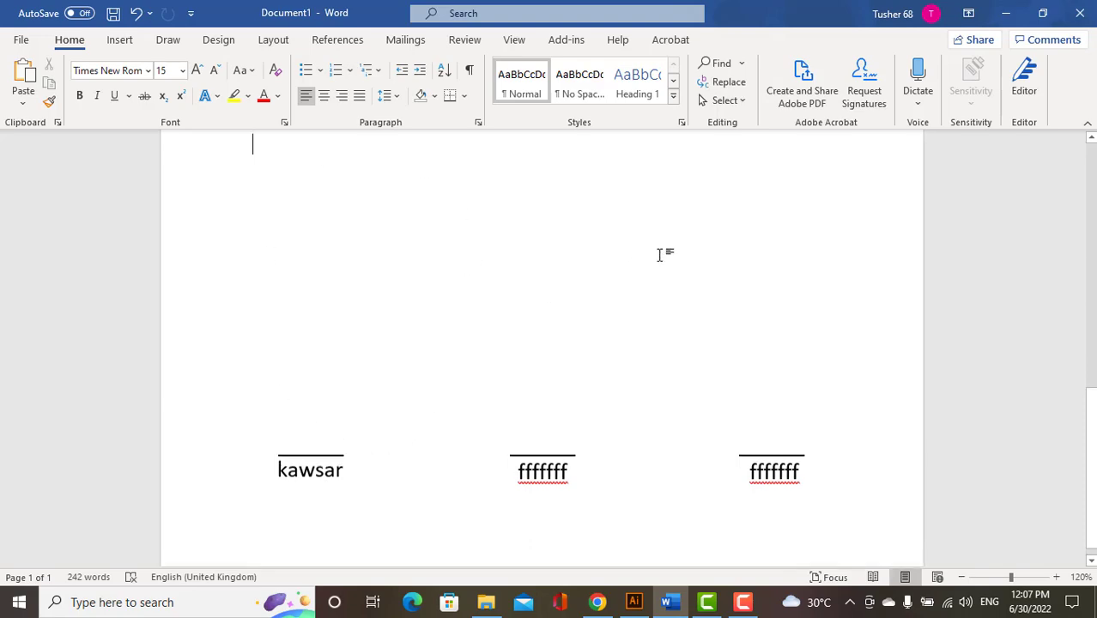
scroll(648, 214, "down", 5, "ctrl")
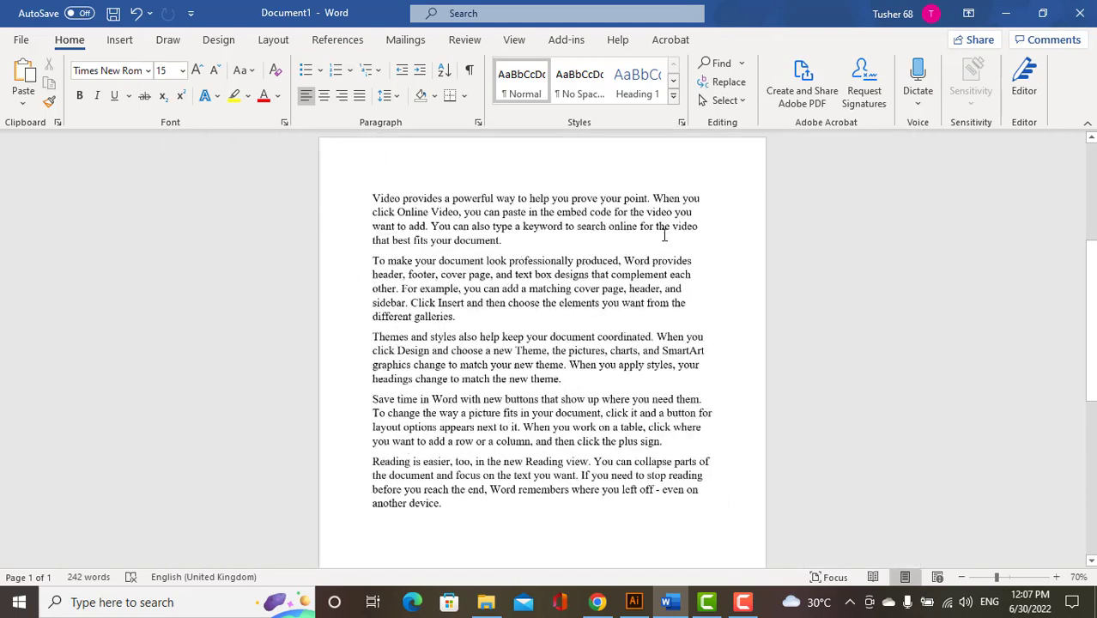
scroll(710, 244, "down", 5)
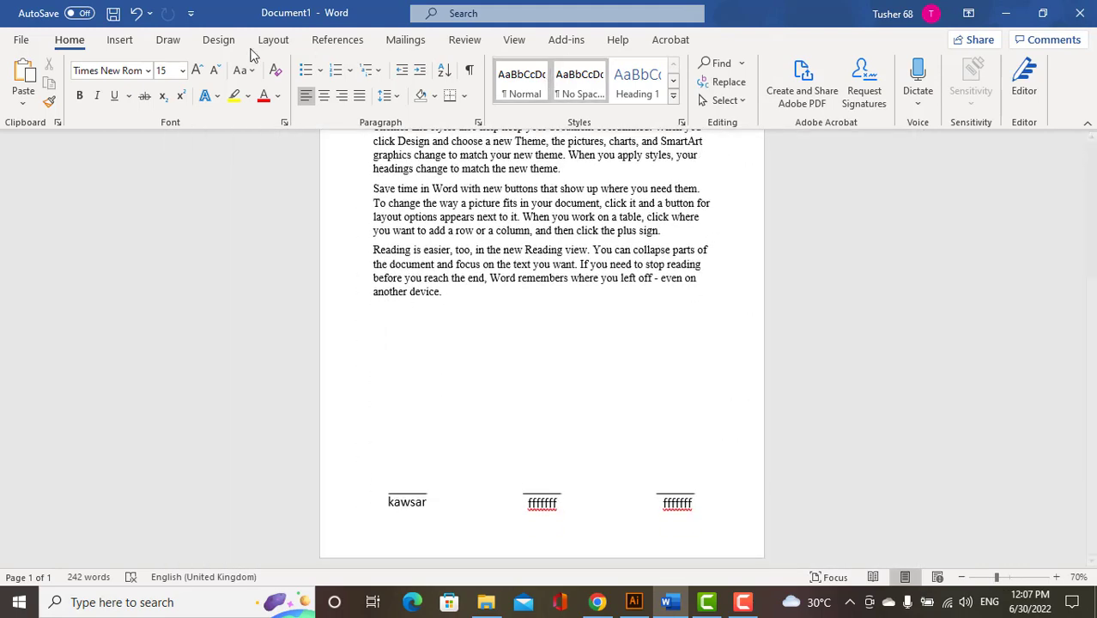
left_click(120, 41)
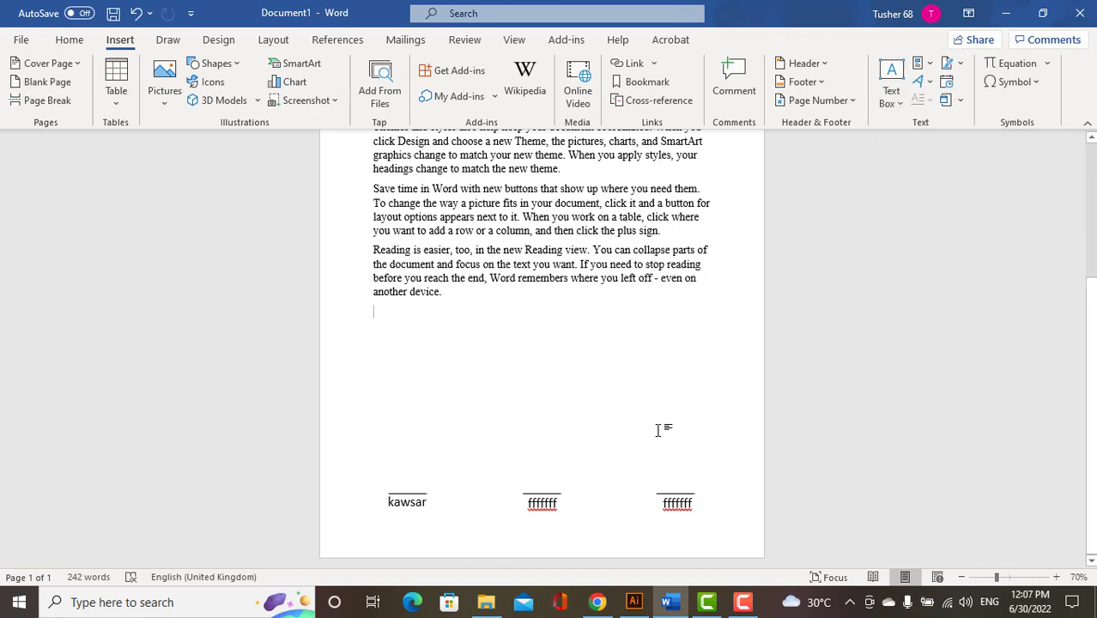
left_click(755, 592)
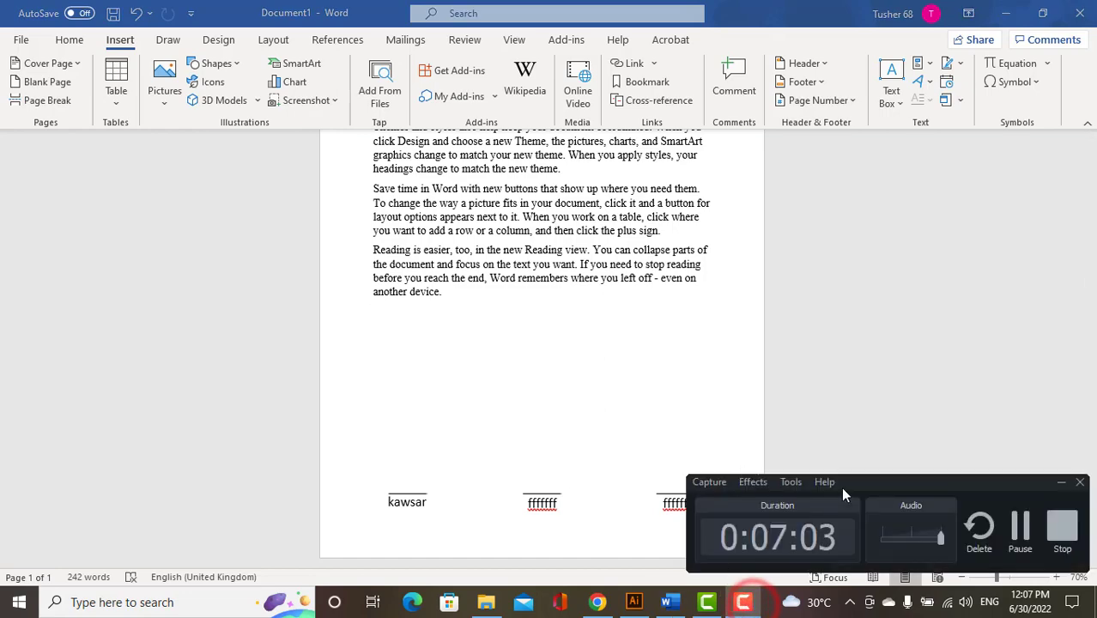